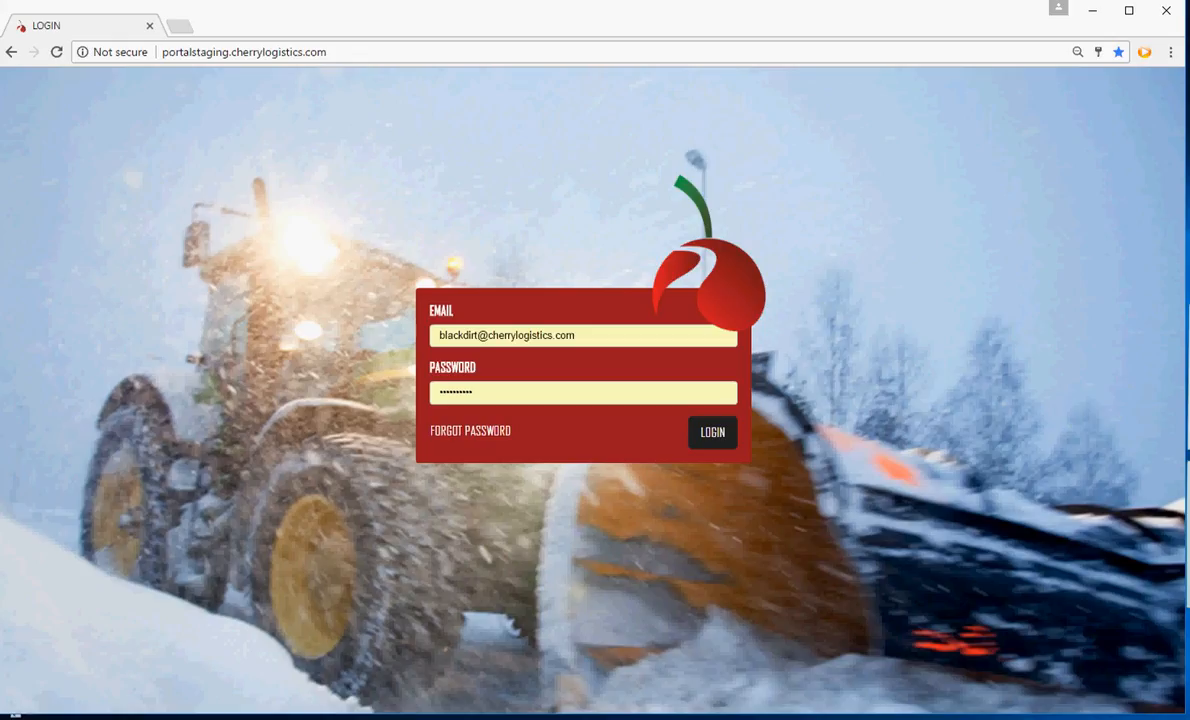
# Log in to the portal with the prefilled credentials and open the Surveys list under Services
pyautogui.click(707, 436)
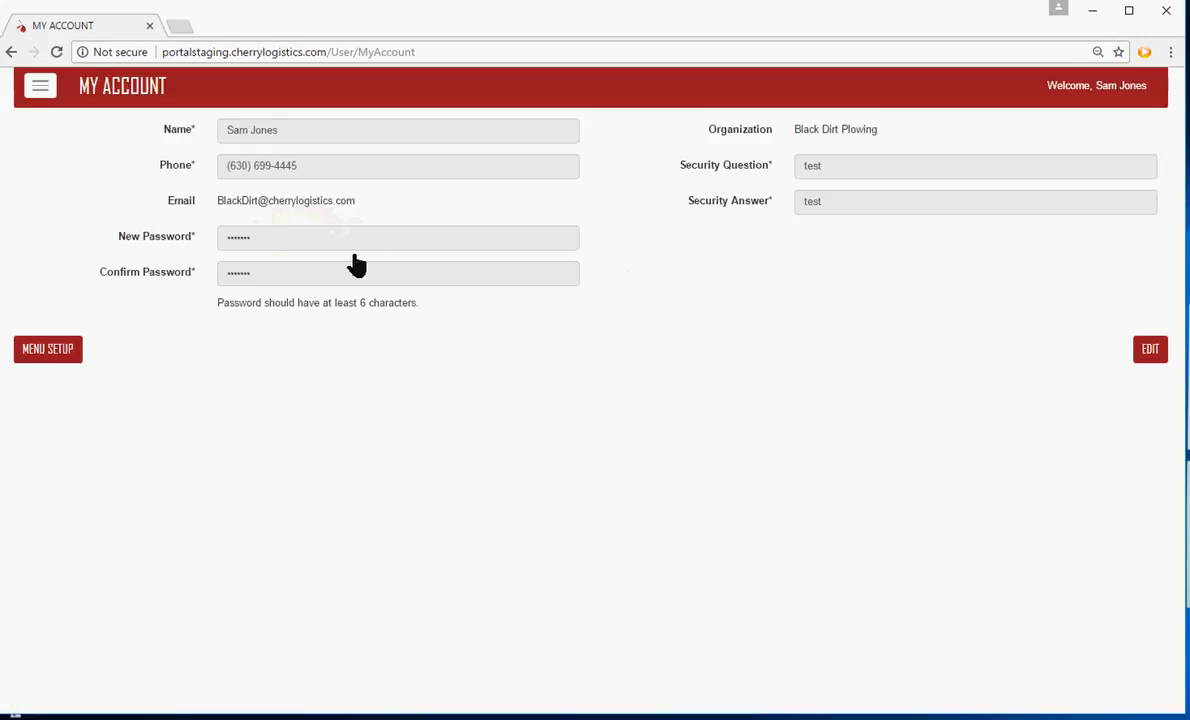
pyautogui.click(41, 86)
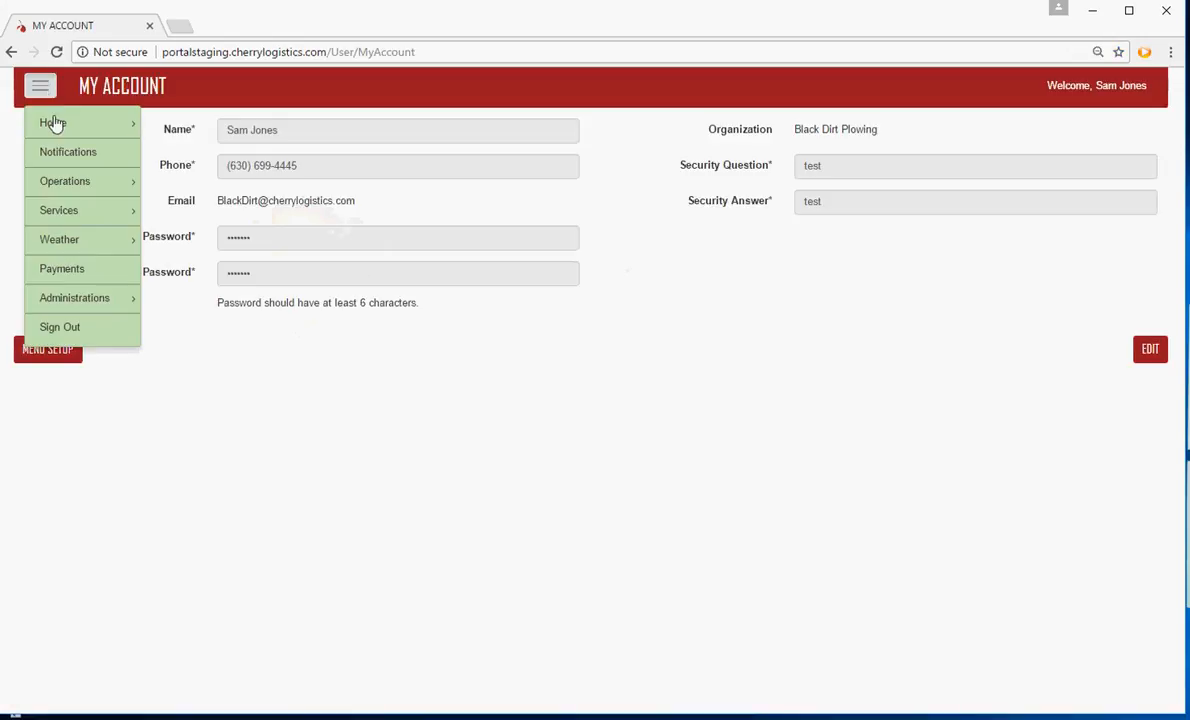
pyautogui.moveTo(48, 215)
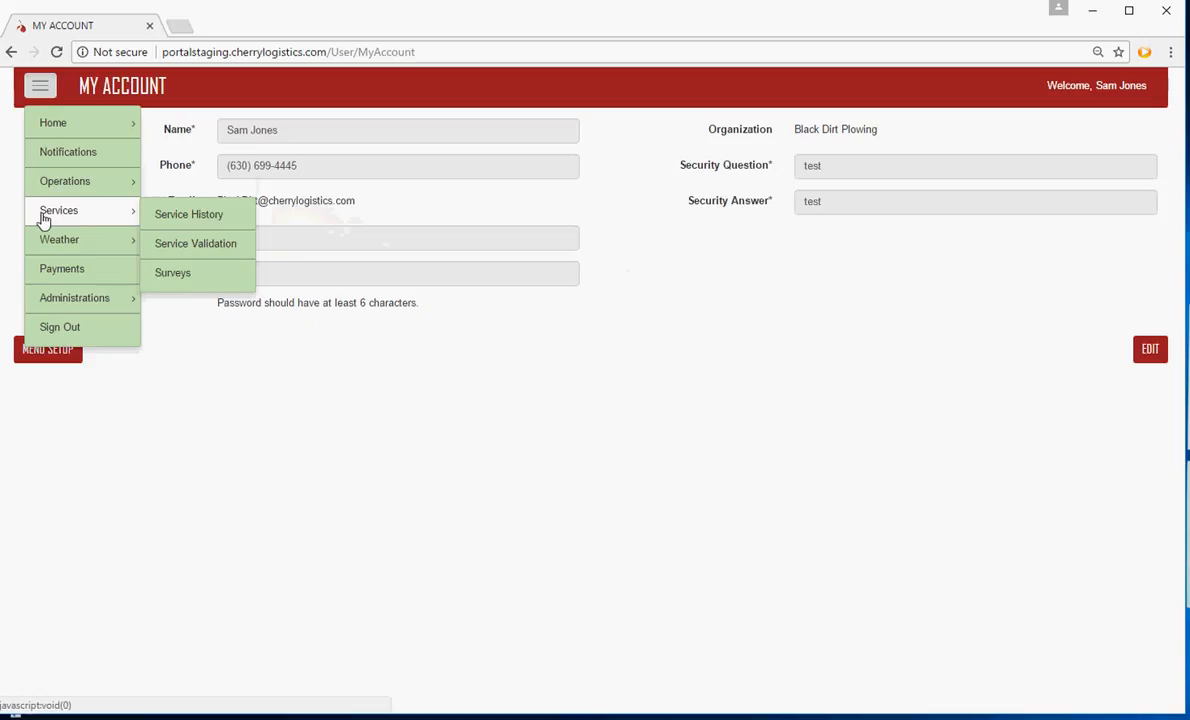
pyautogui.click(190, 272)
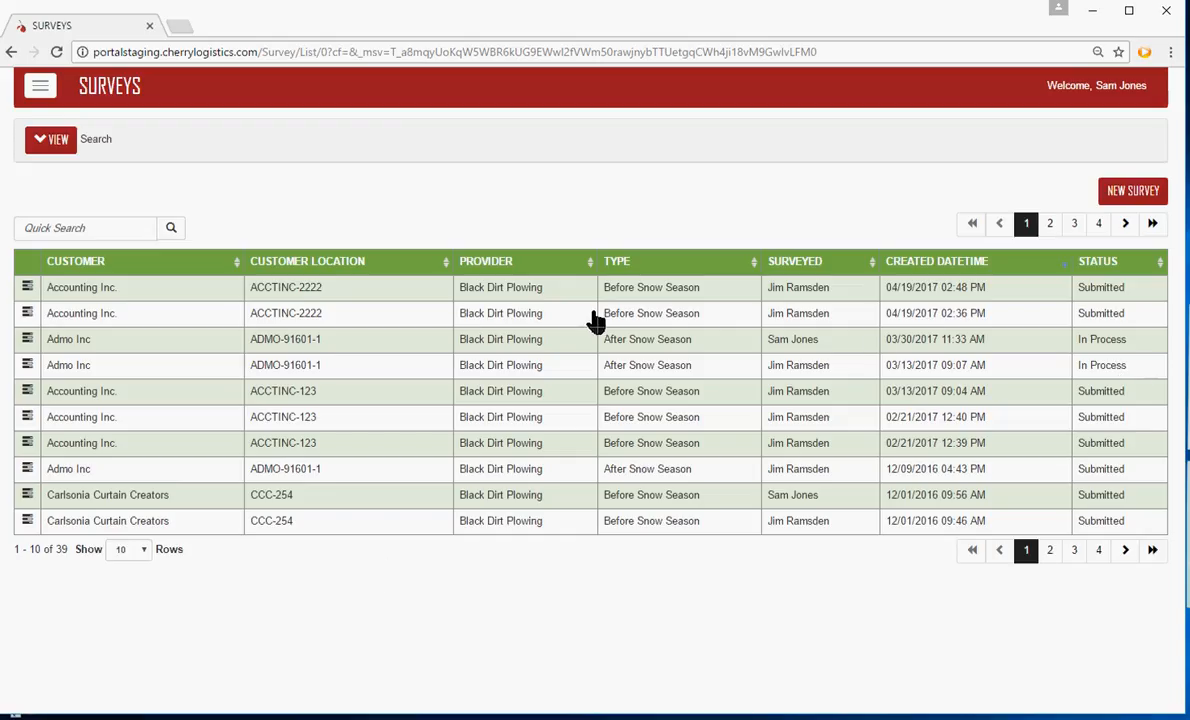
pyautogui.click(143, 552)
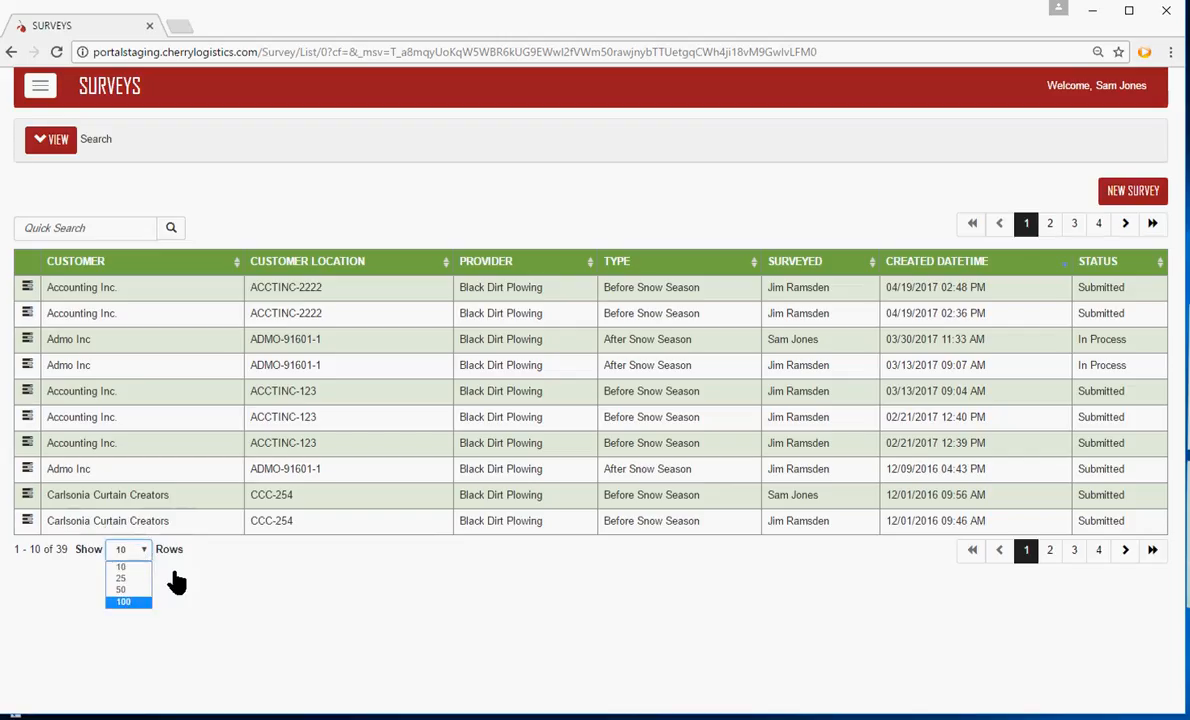
pyautogui.click(175, 580)
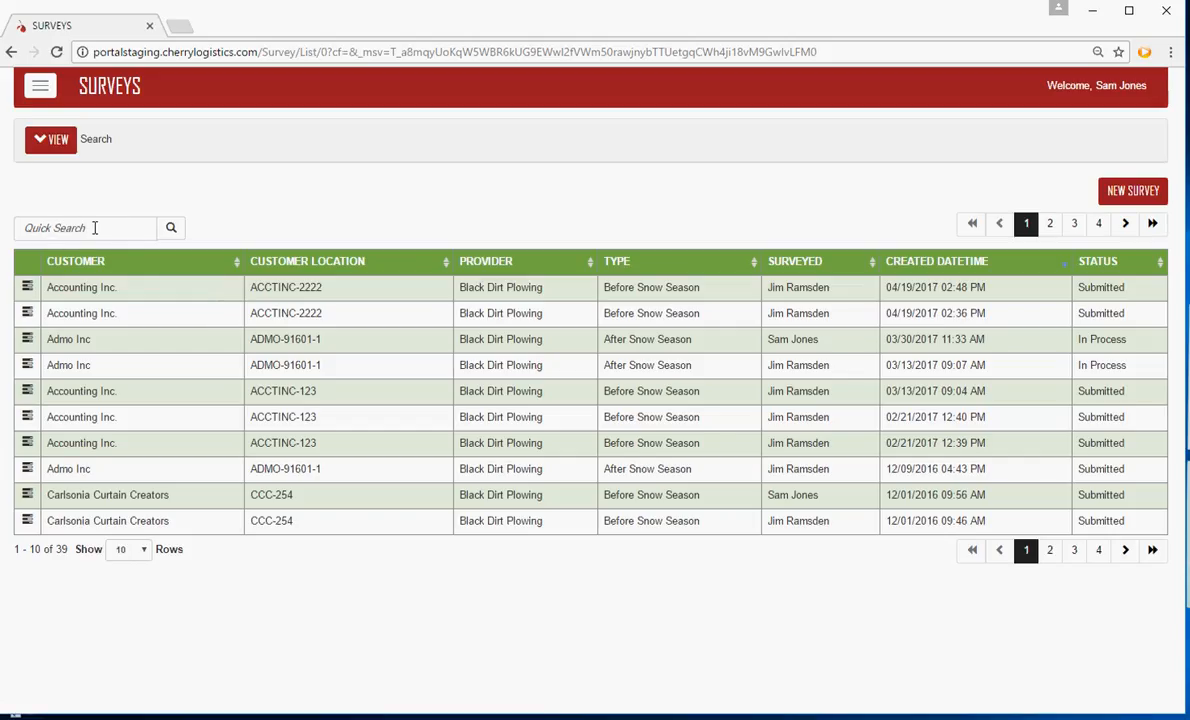
# Expand the survey search criteria and filter the list by the customer Admo Inc
pyautogui.click(72, 150)
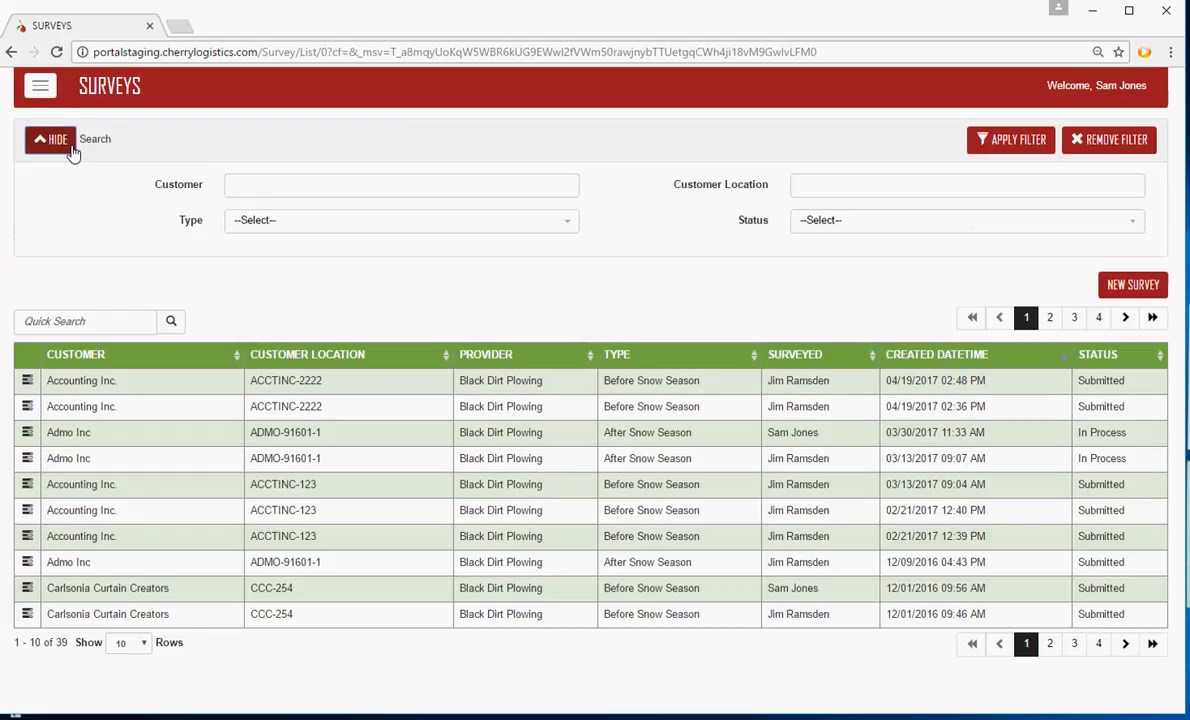
pyautogui.click(283, 189)
pyautogui.click(805, 184)
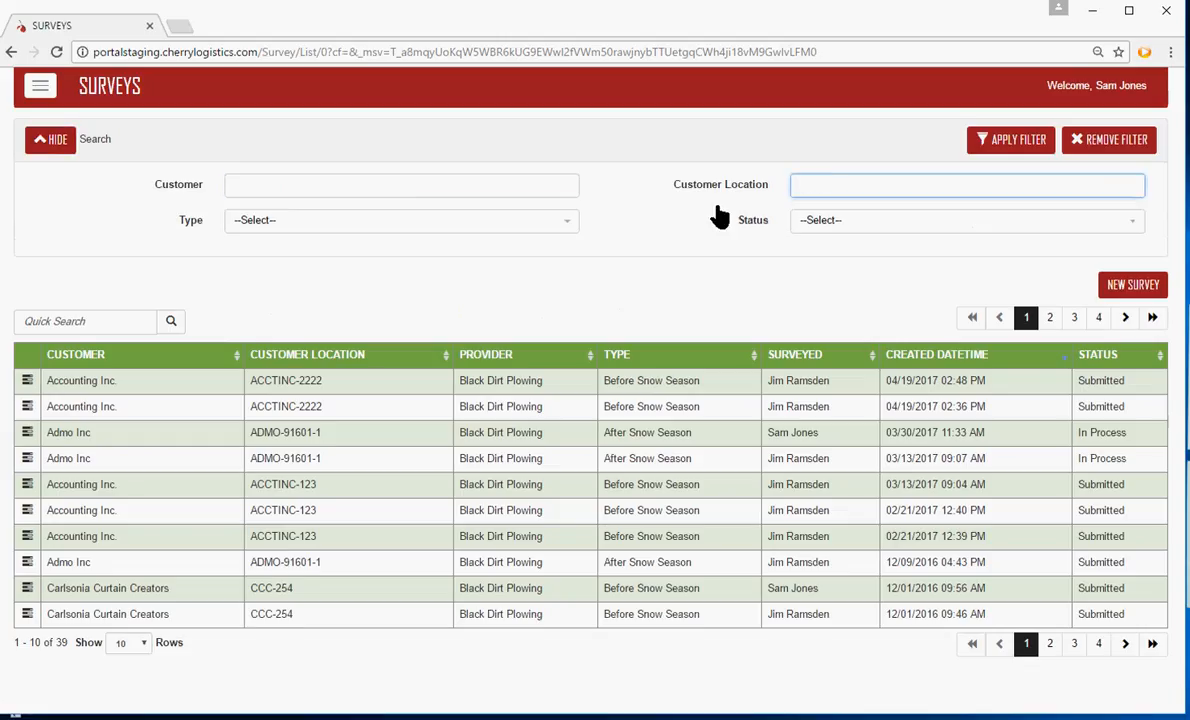
pyautogui.click(286, 193)
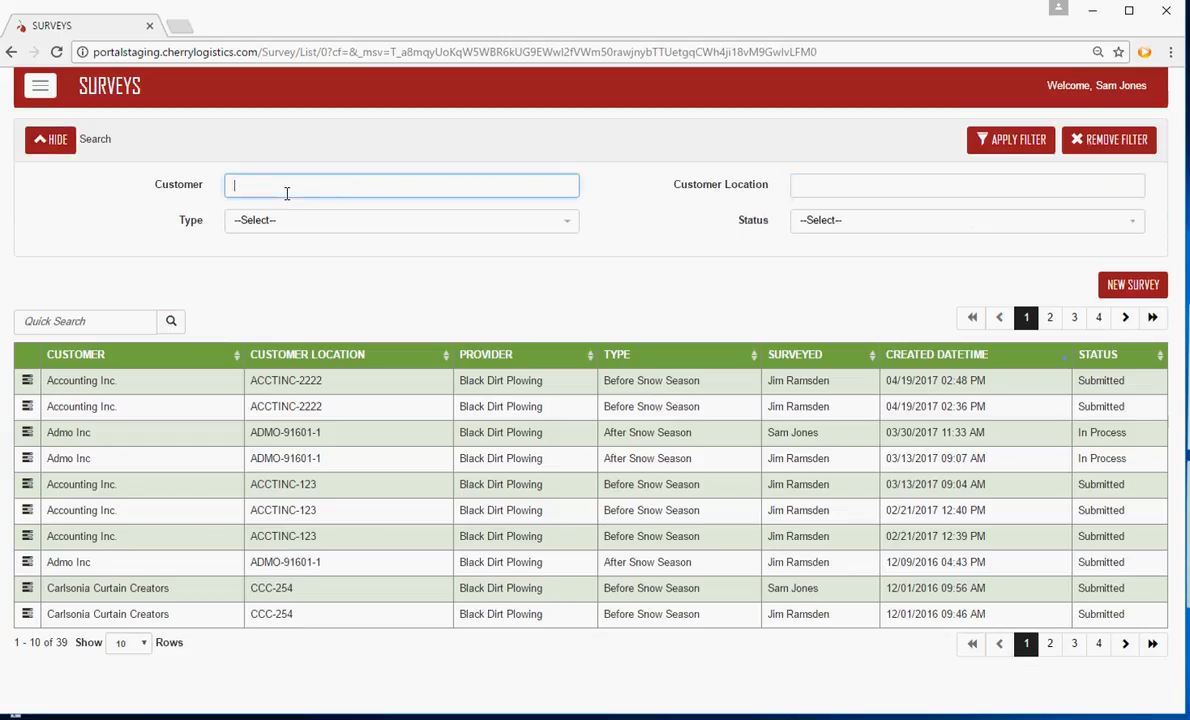
pyautogui.write('ad')
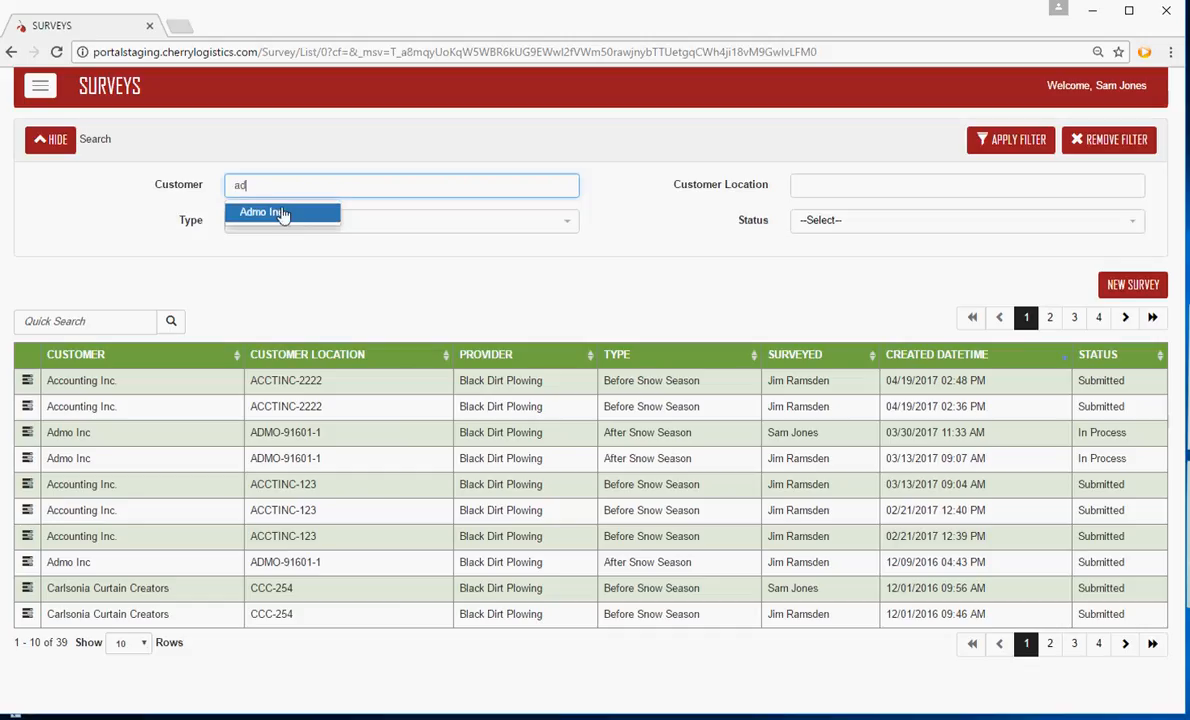
pyautogui.click(283, 214)
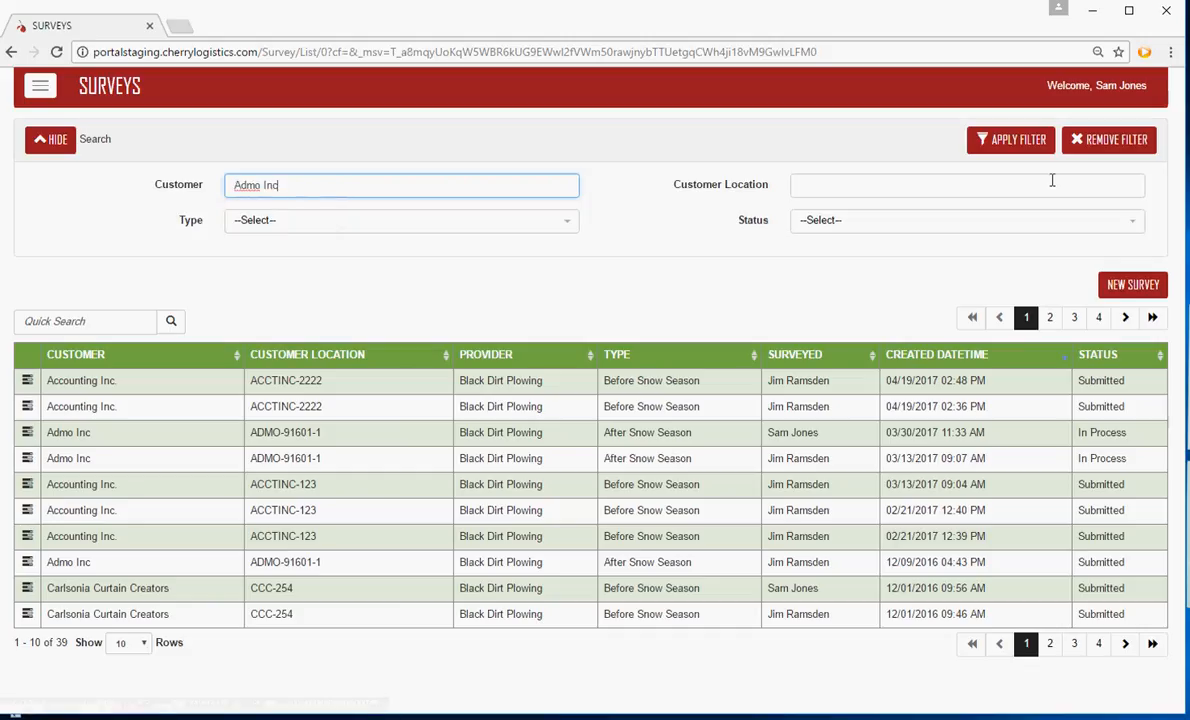
pyautogui.click(1010, 140)
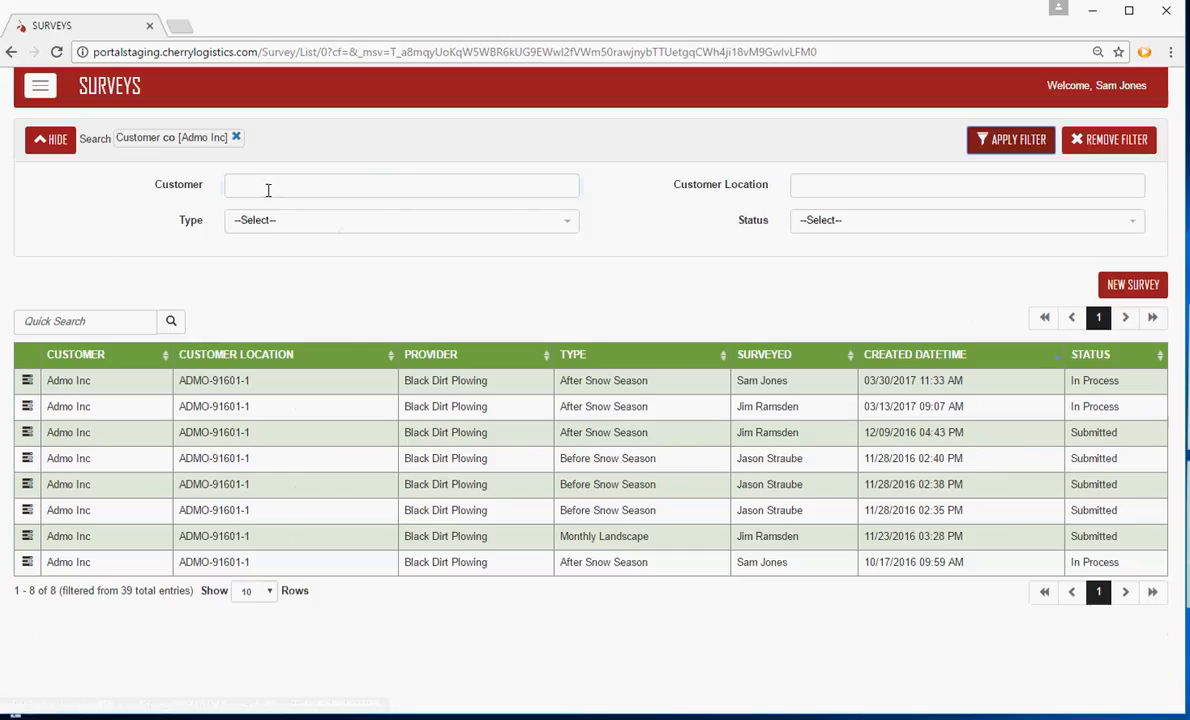
# Add a filter for the Submitted status to the survey list
pyautogui.click(820, 222)
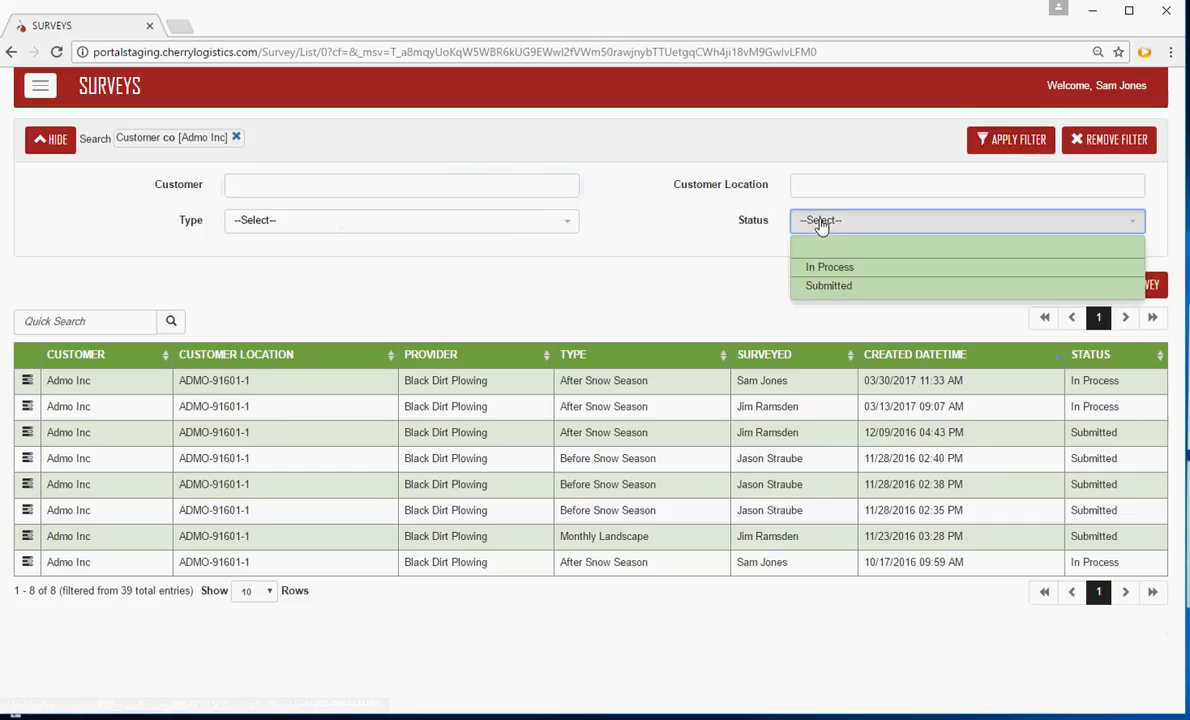
pyautogui.click(836, 290)
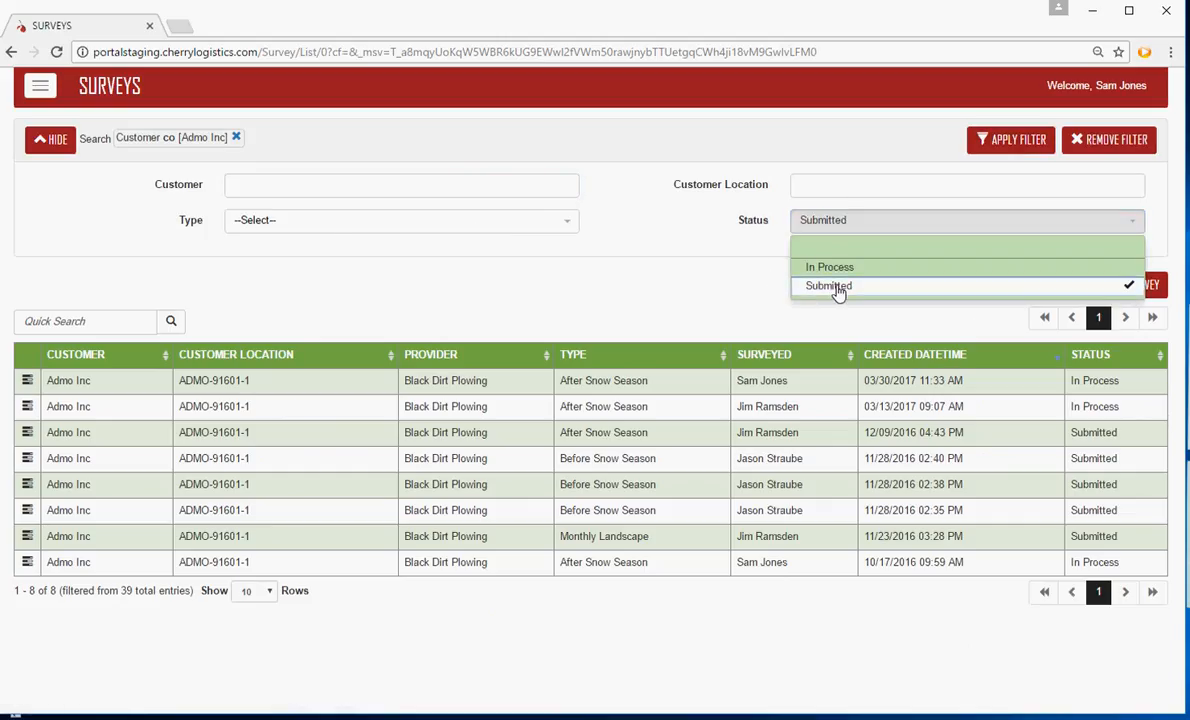
pyautogui.click(1014, 143)
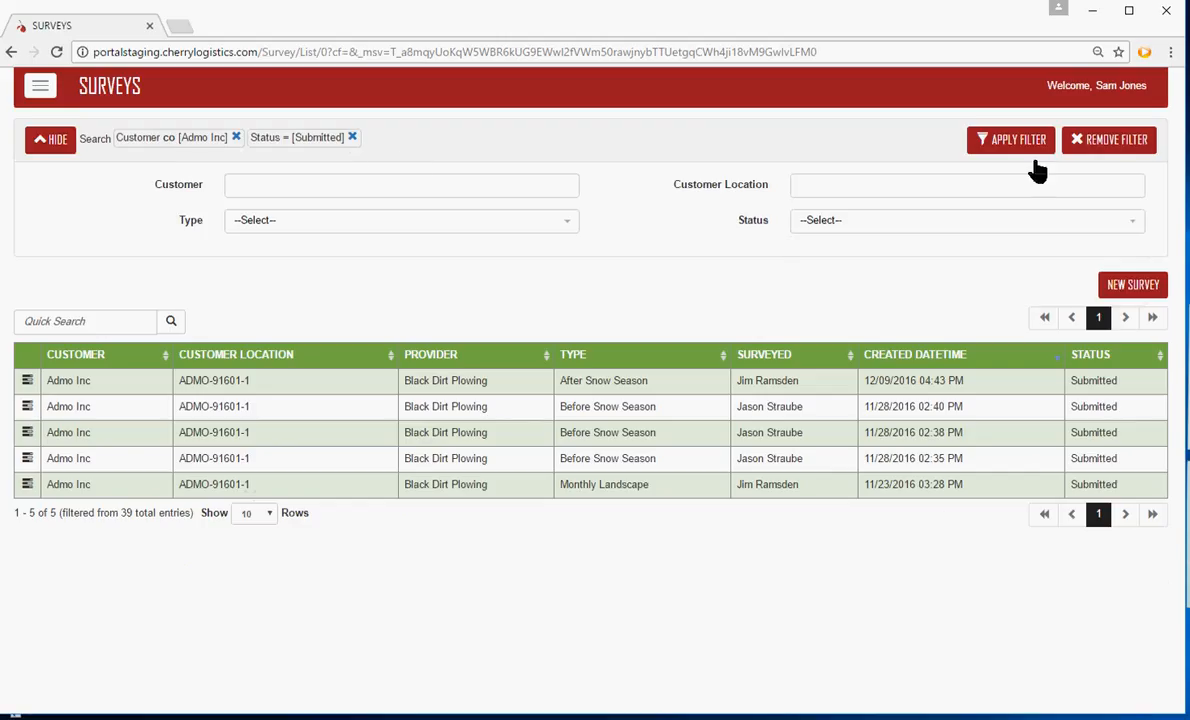
# Remove all filters from the survey list and collapse the search criteria
pyautogui.click(1128, 145)
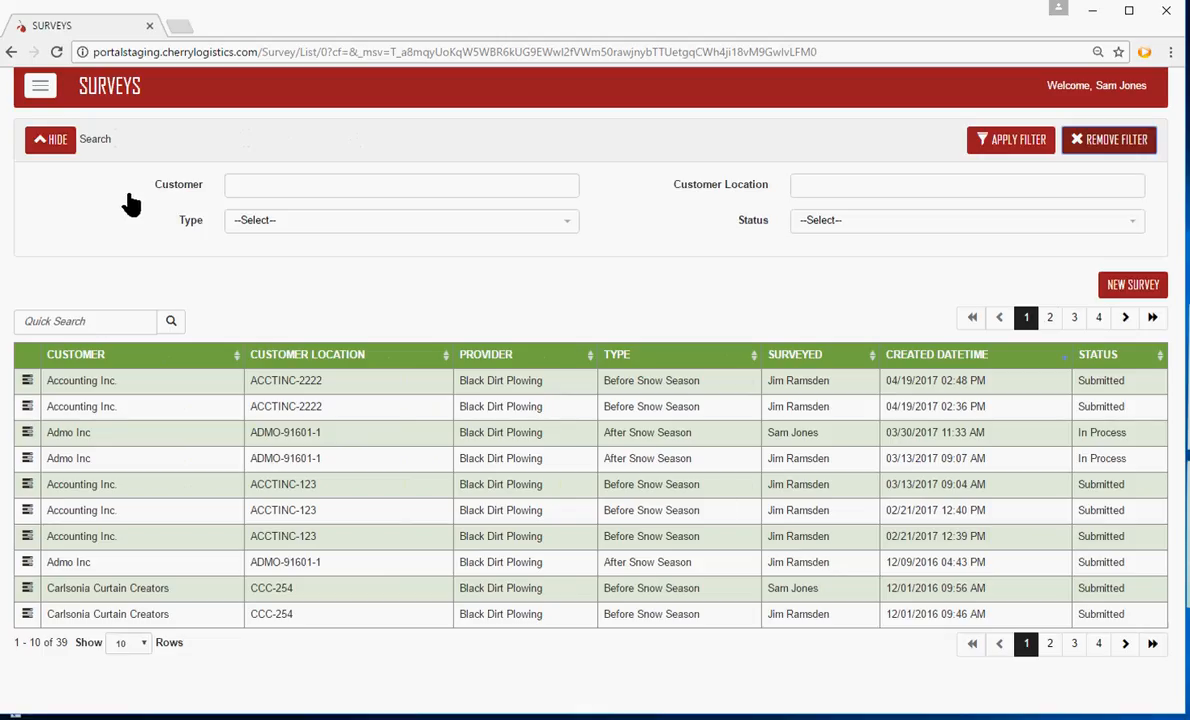
pyautogui.click(54, 140)
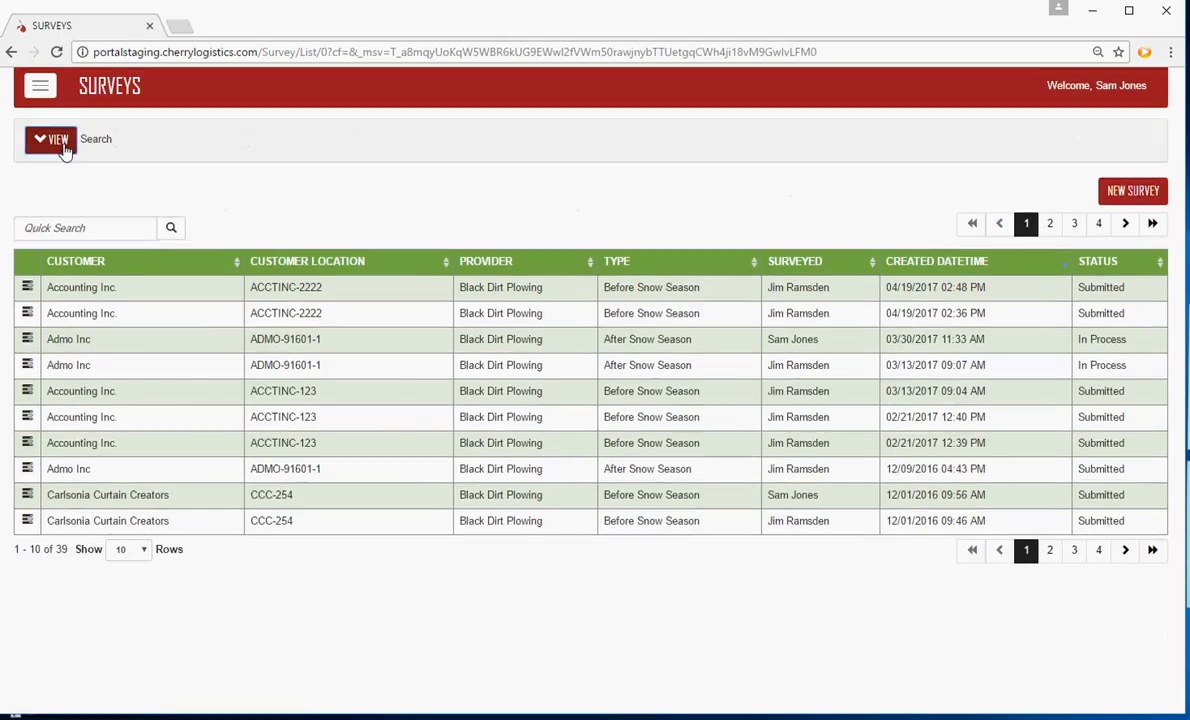
# Review the details and attachments of the Admo Inc survey created 03/30/2017, and return to the survey list
pyautogui.click(27, 341)
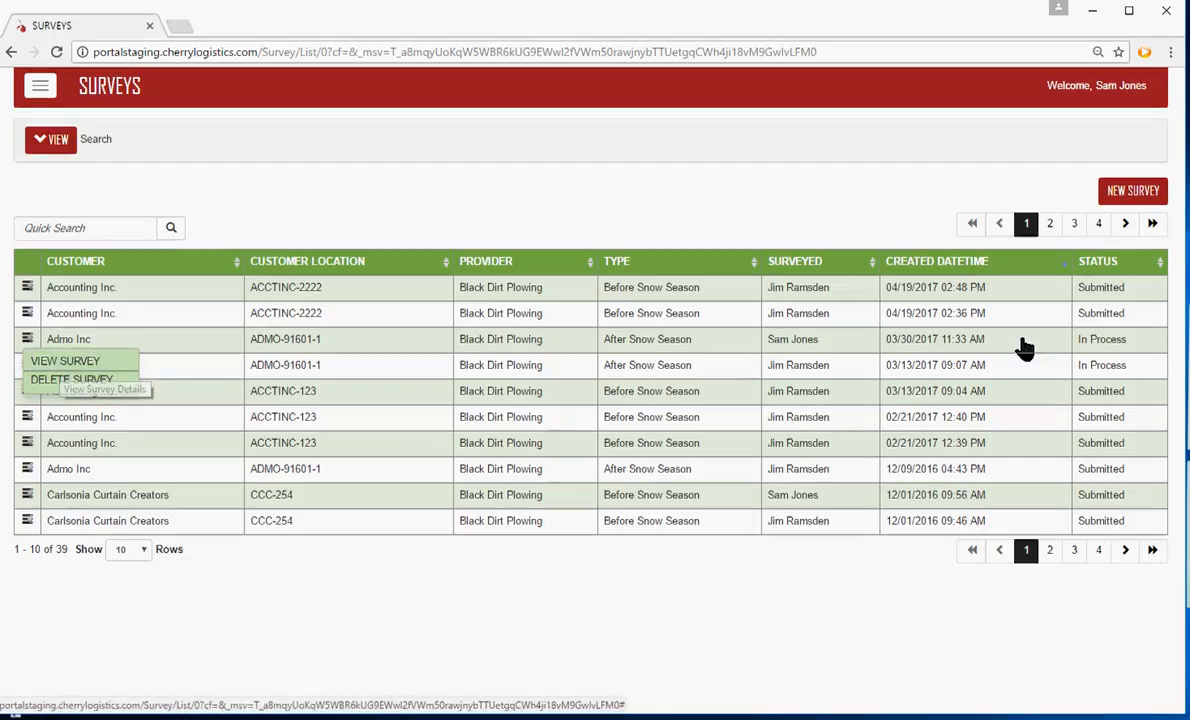
pyautogui.click(94, 363)
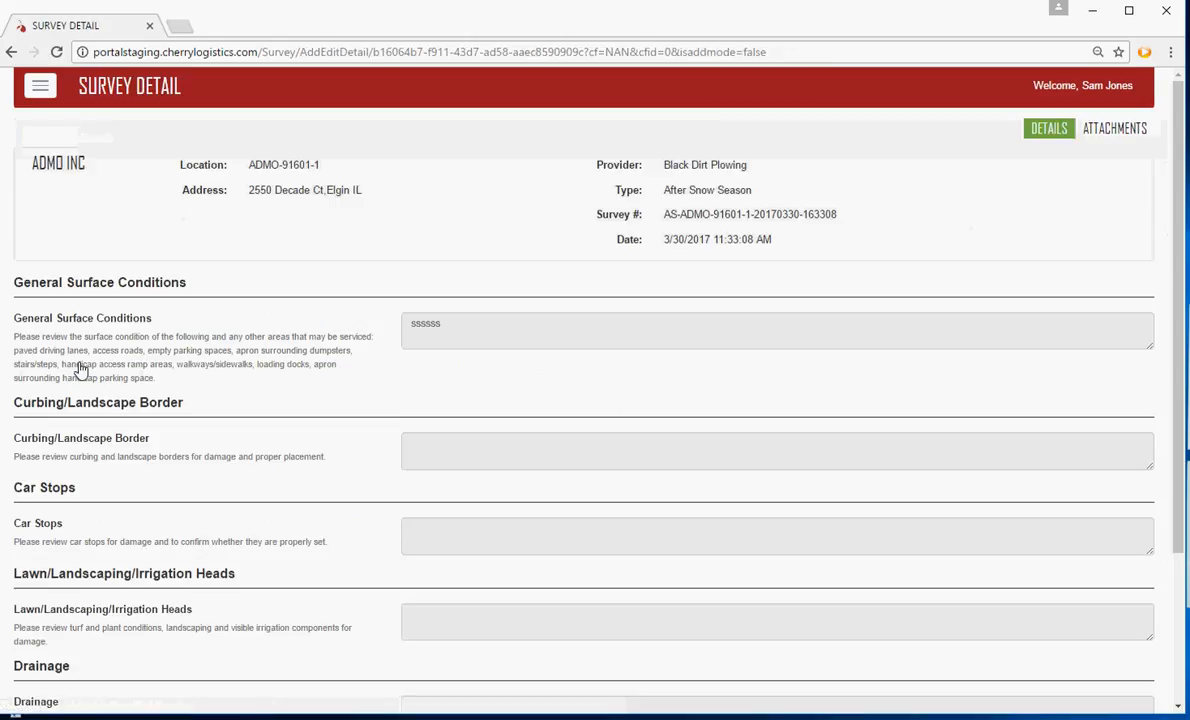
pyautogui.scroll(-3, 441, 417)
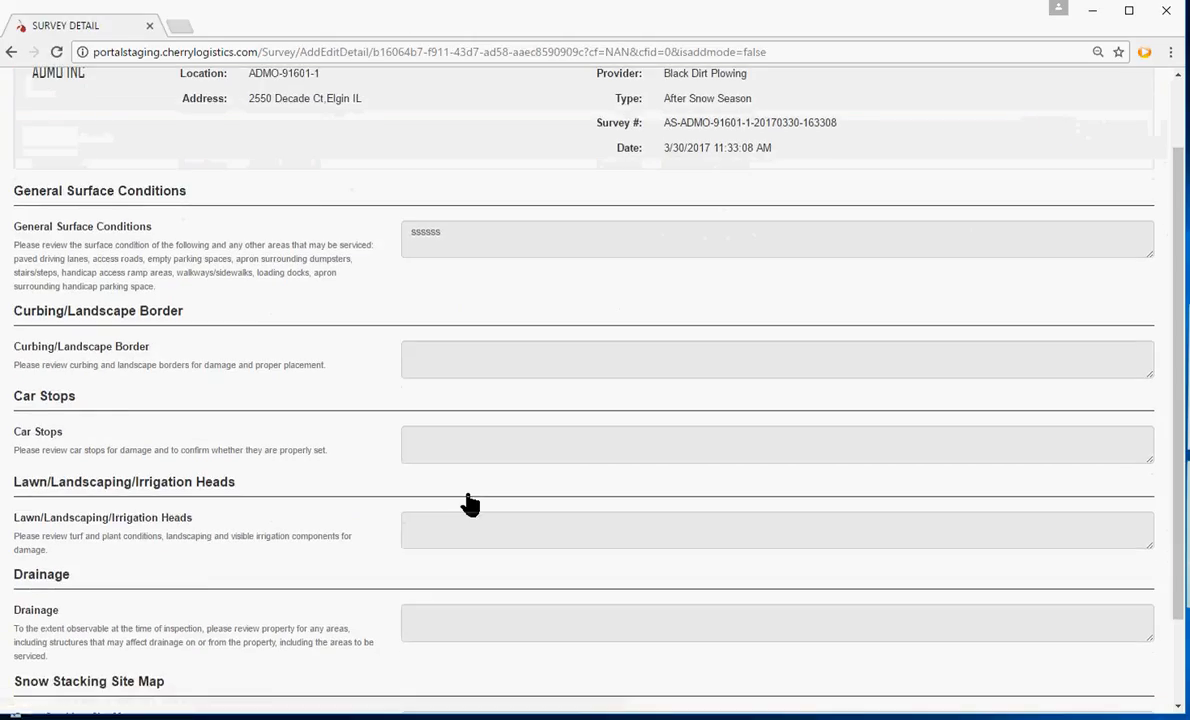
pyautogui.scroll(3, 474, 582)
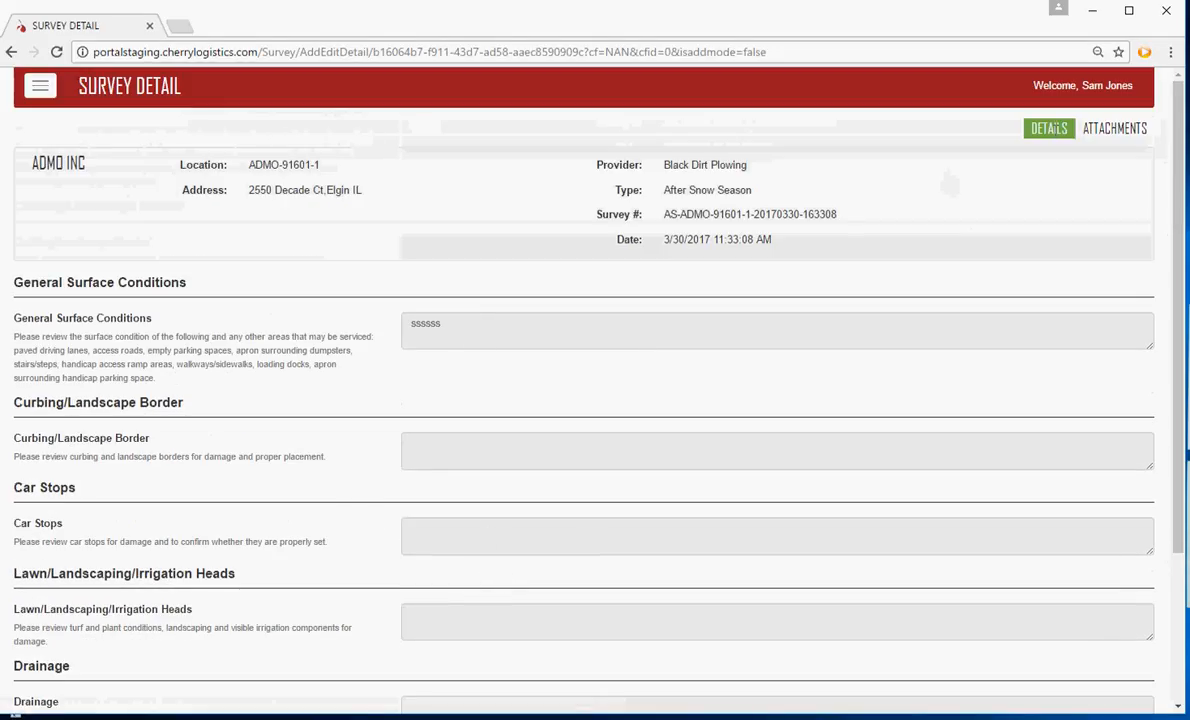
pyautogui.click(1130, 136)
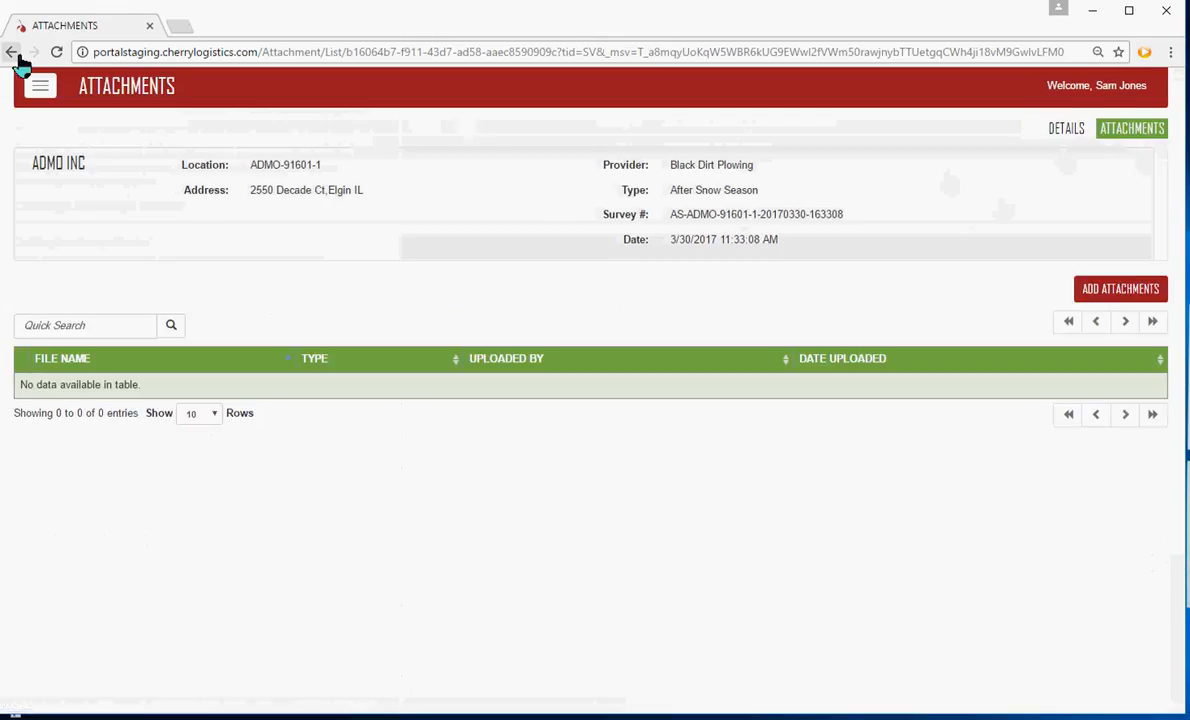
pyautogui.click(14, 54)
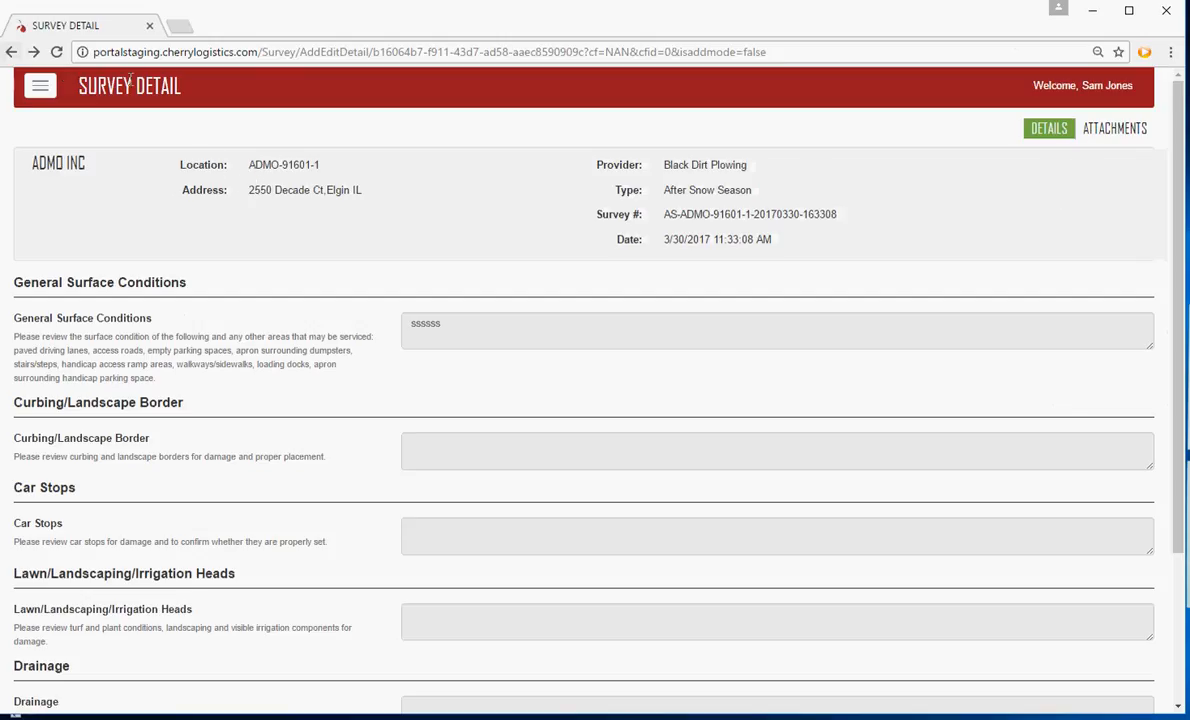
pyautogui.click(11, 52)
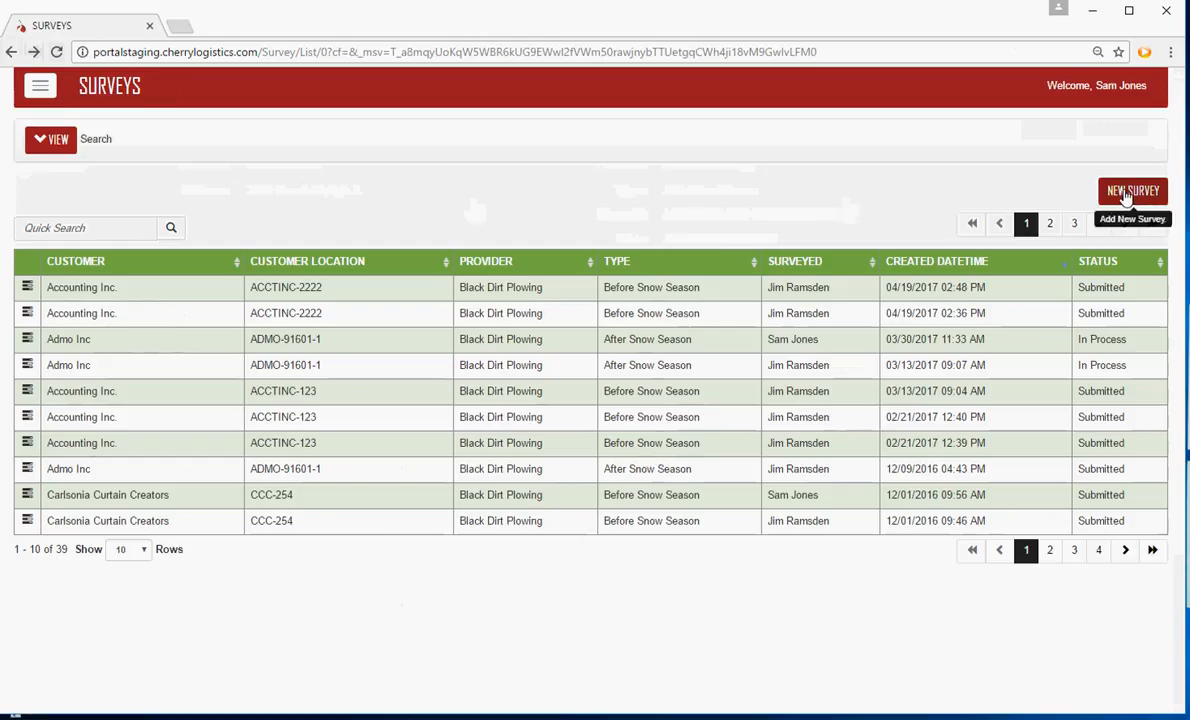
# Create a new After Snow Season survey for the customer Accounting Inc. at location ACCTINC-123
pyautogui.click(1126, 196)
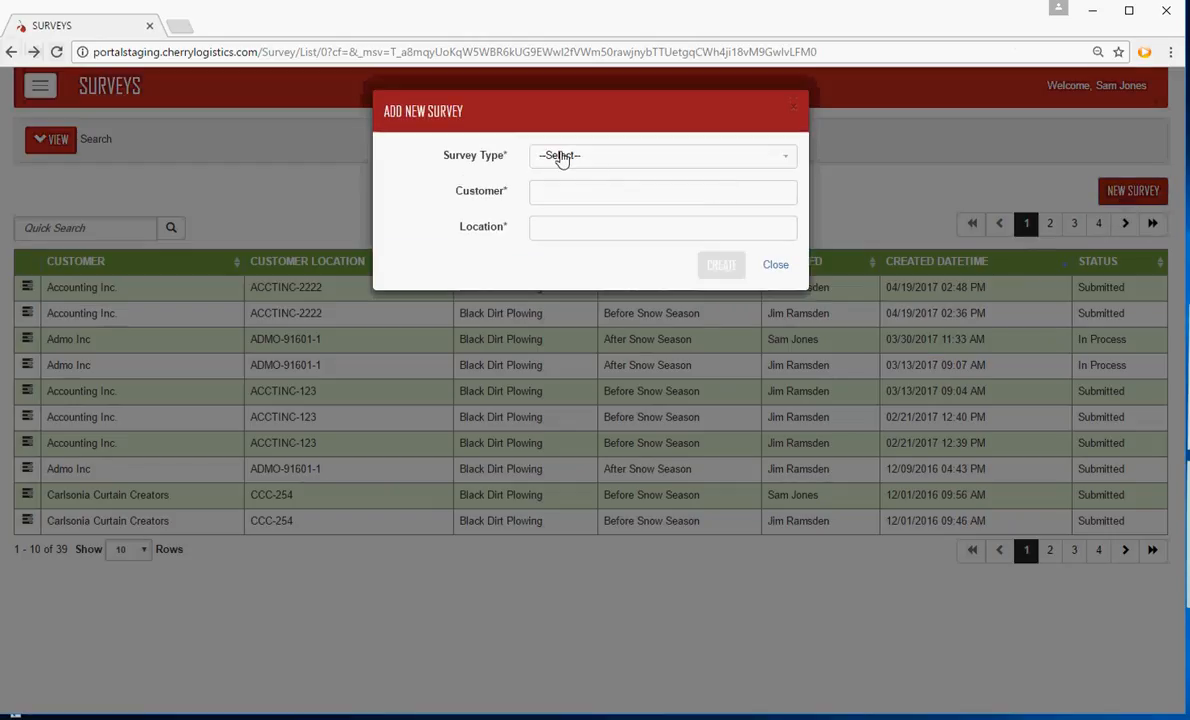
pyautogui.click(560, 156)
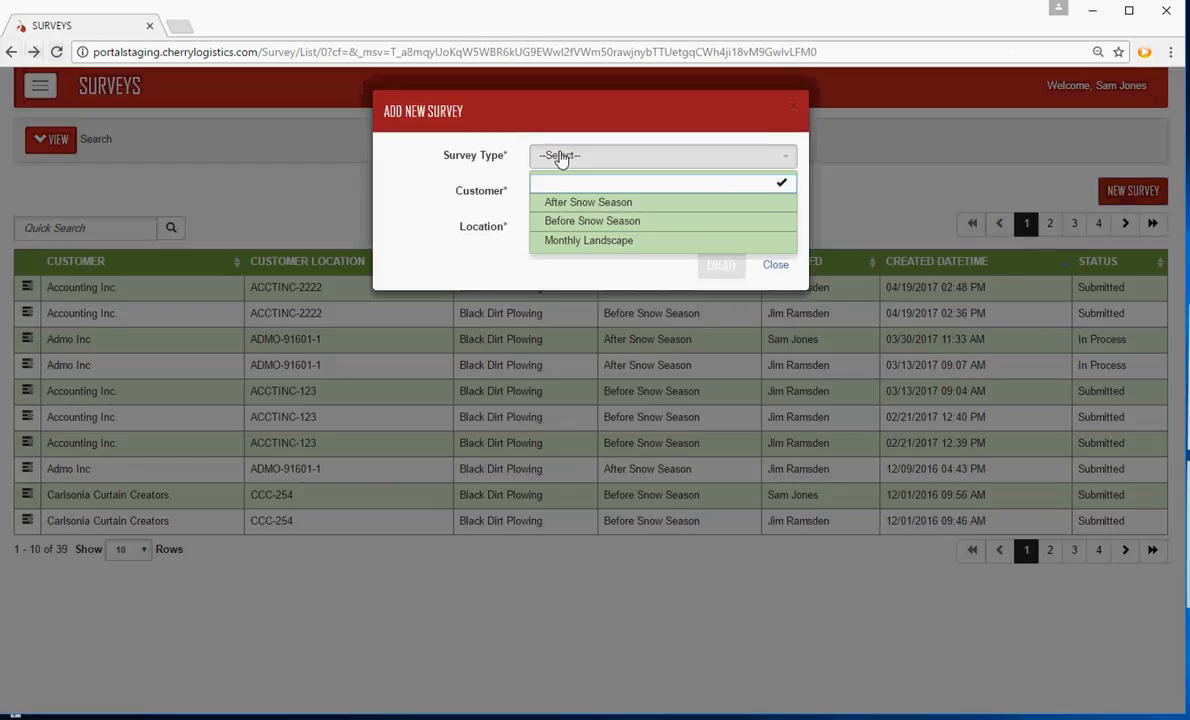
pyautogui.click(588, 203)
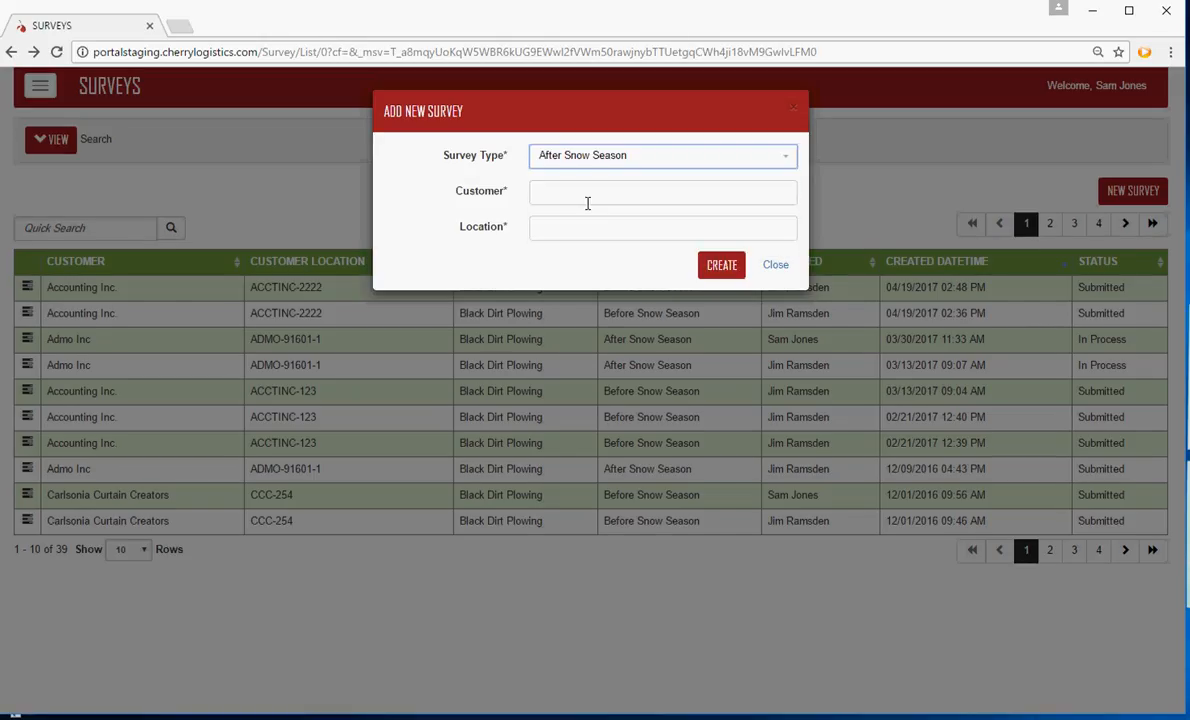
pyautogui.click(588, 190)
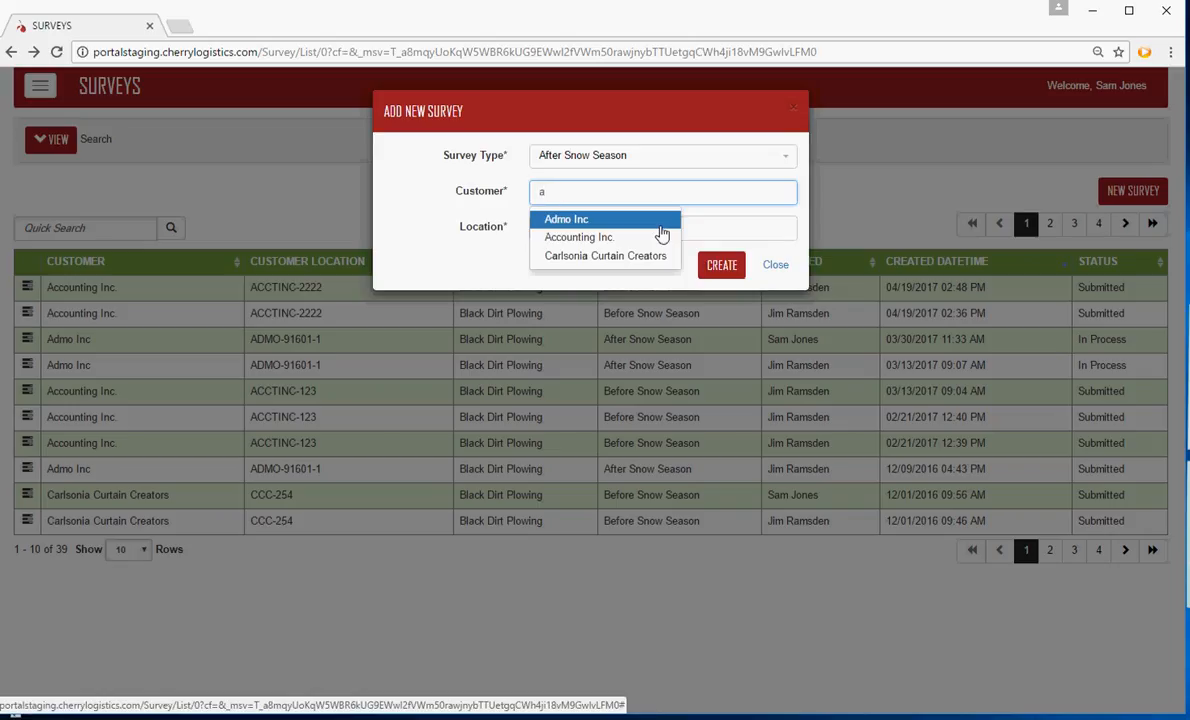
pyautogui.click(576, 240)
pyautogui.click(572, 232)
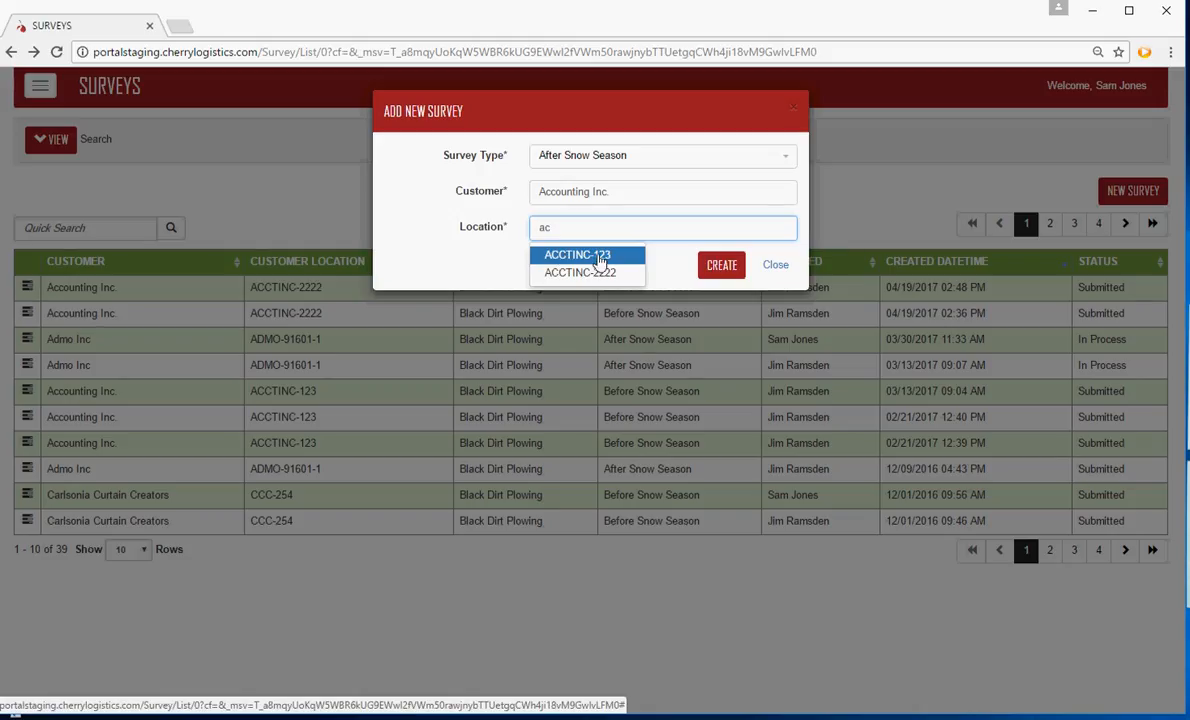
pyautogui.click(600, 258)
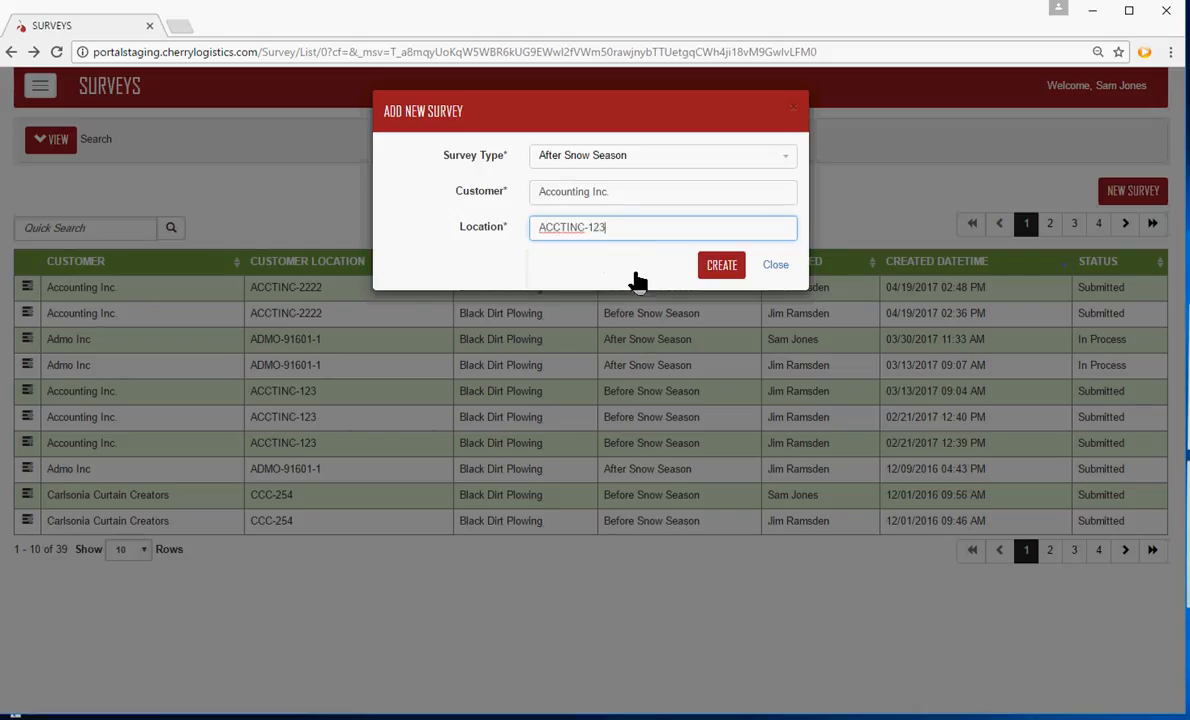
pyautogui.click(721, 265)
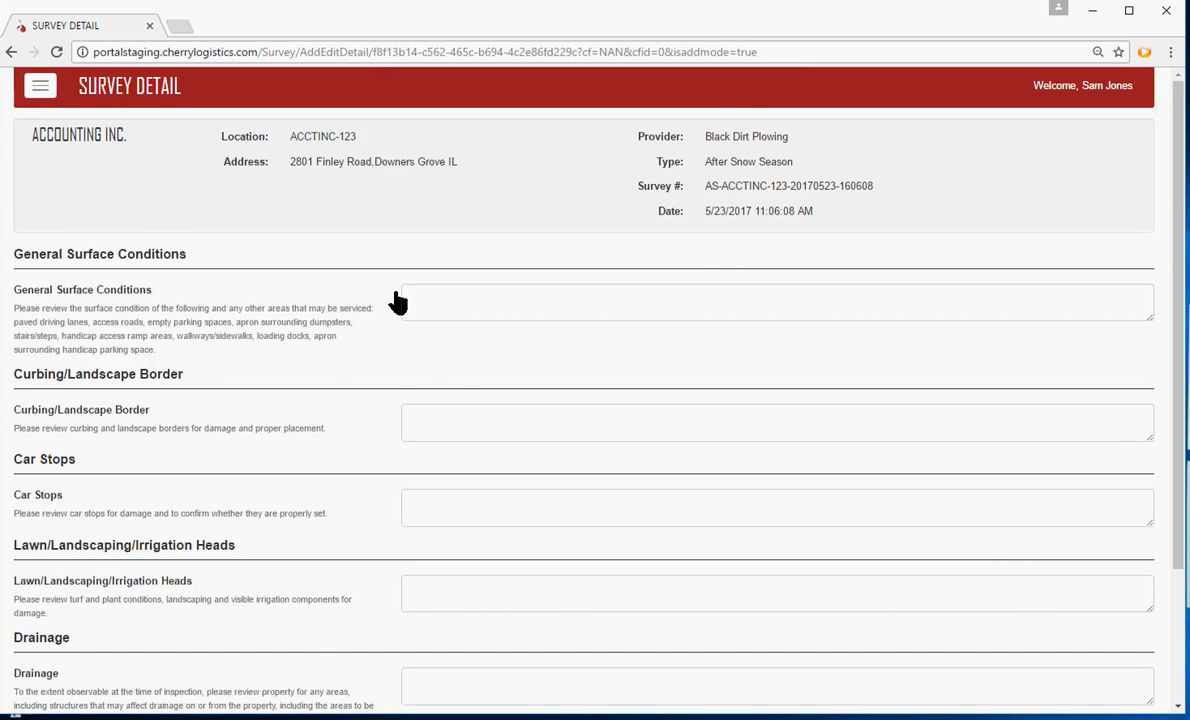
# Examine the new survey's sections from General Surface Conditions through Snow Stacking Site Map
pyautogui.scroll(-3, 478, 478)
pyautogui.scroll(3, 474, 490)
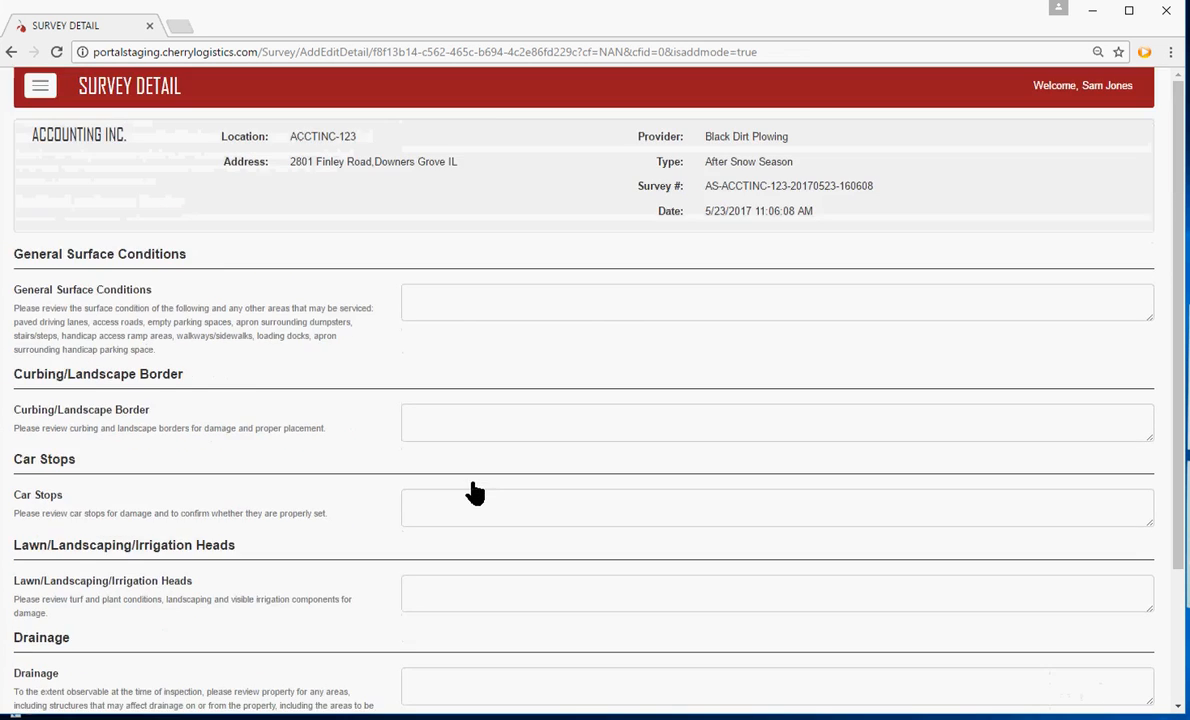
pyautogui.scroll(-2, 474, 490)
pyautogui.scroll(2, 474, 490)
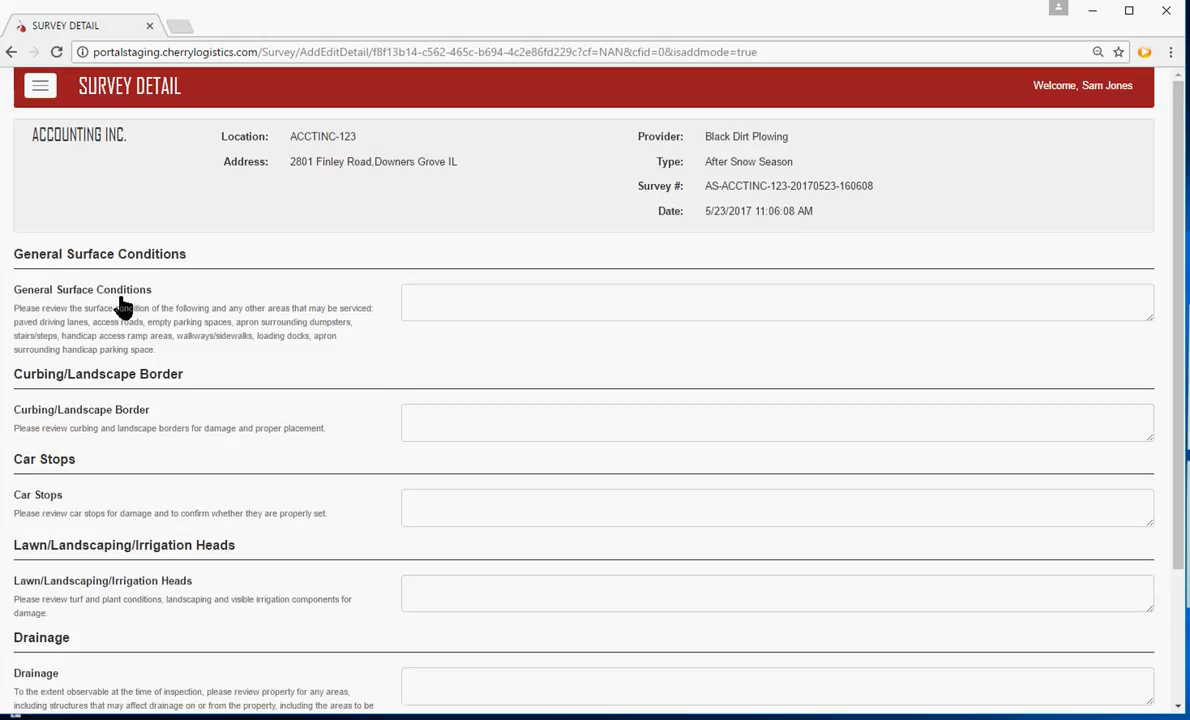
pyautogui.scroll(-1, 120, 305)
pyautogui.scroll(-1, 140, 400)
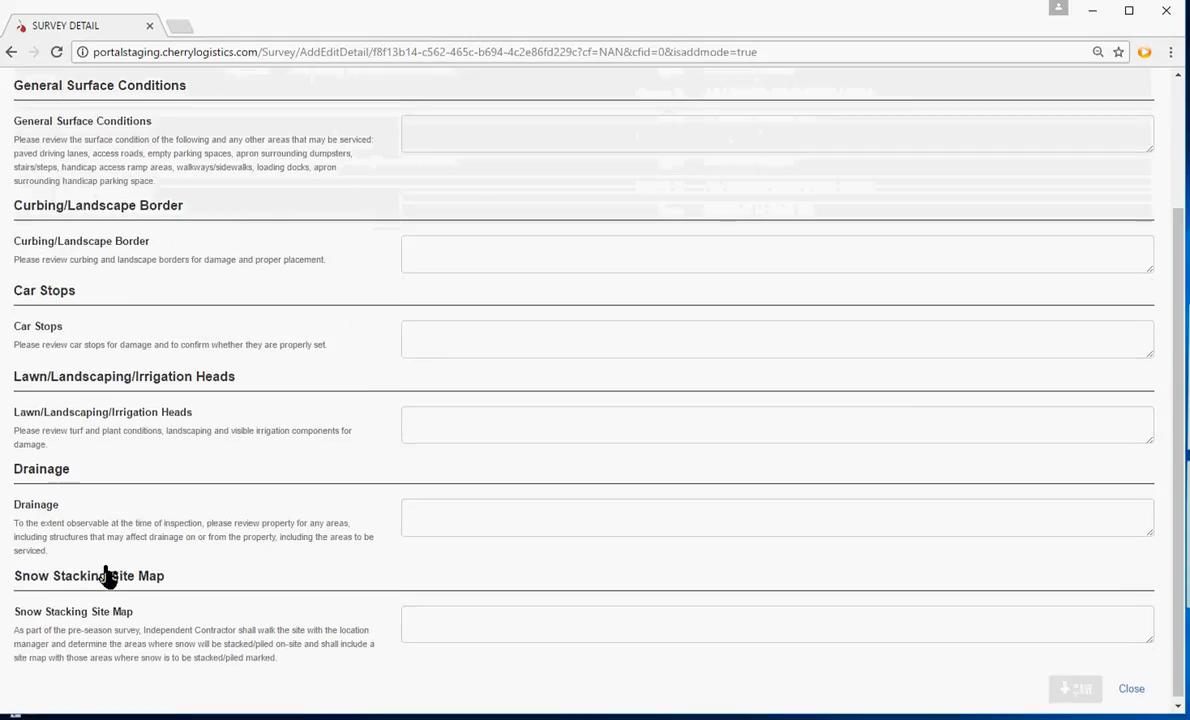
pyautogui.scroll(1, 95, 440)
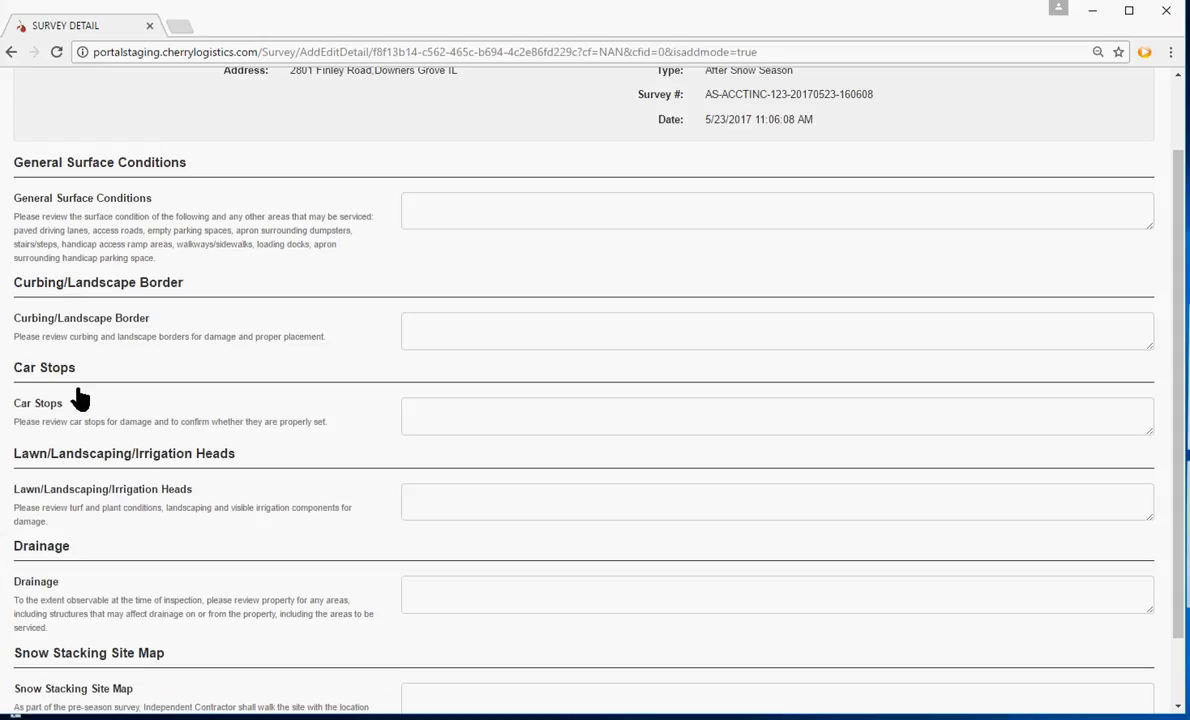
# Fill in the survey with bbbbb for General Surface Conditions, nnnn for Curbing/Landscape Border and nnnnn for Car Stops
pyautogui.scroll(-2, 137, 553)
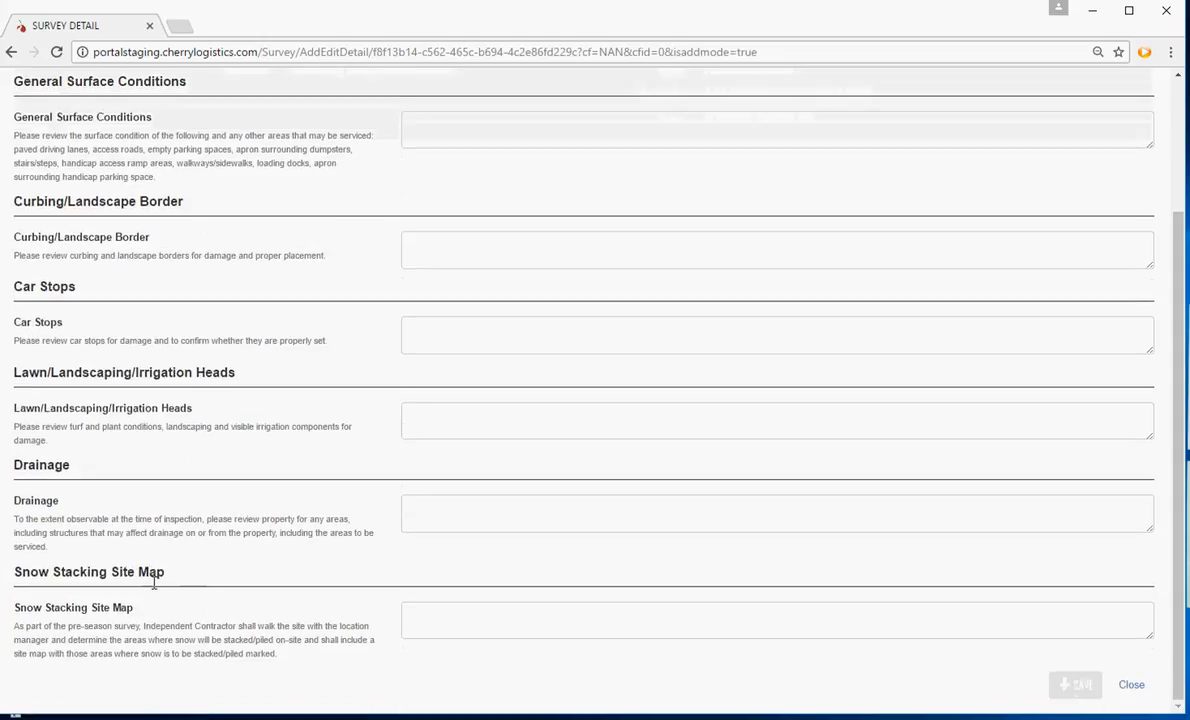
pyautogui.scroll(4, 300, 578)
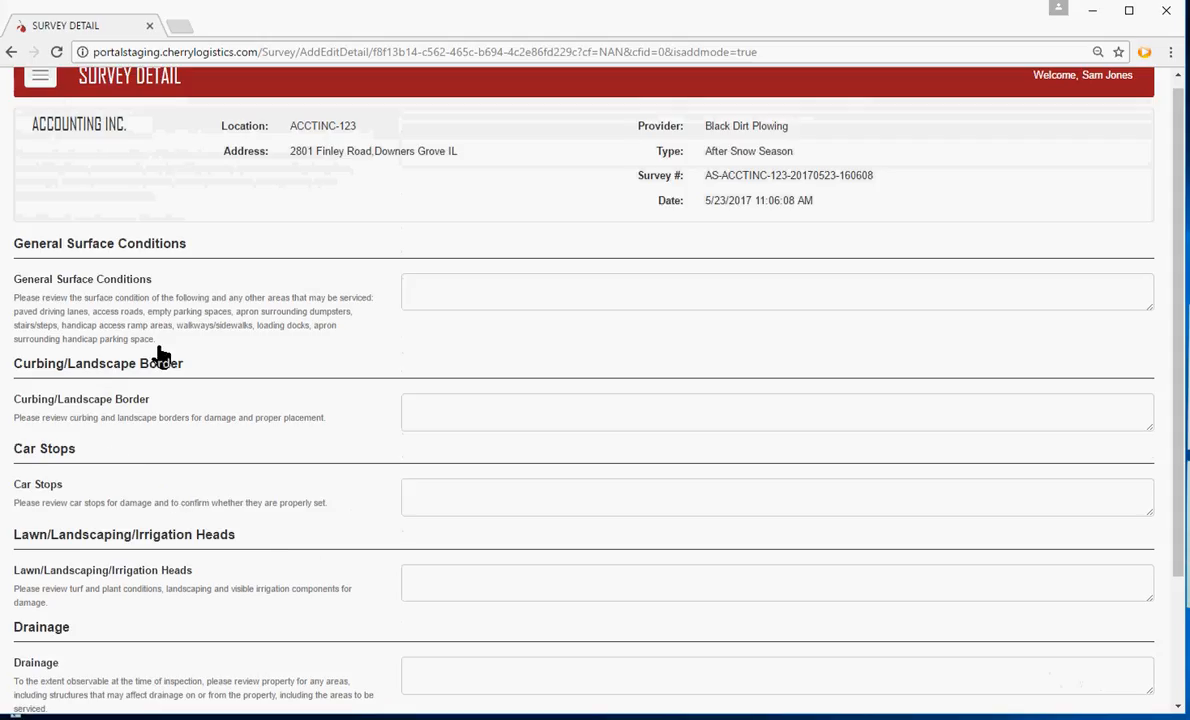
pyautogui.click(435, 291)
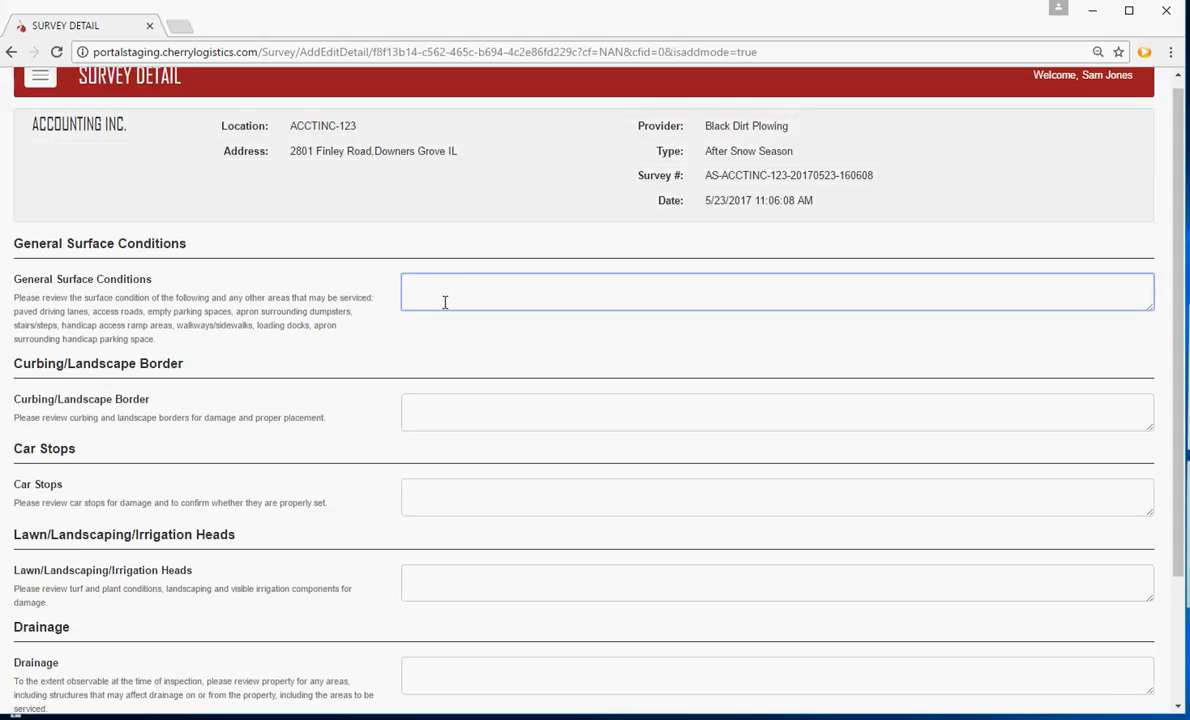
pyautogui.write('bbbbb')
pyautogui.click(438, 407)
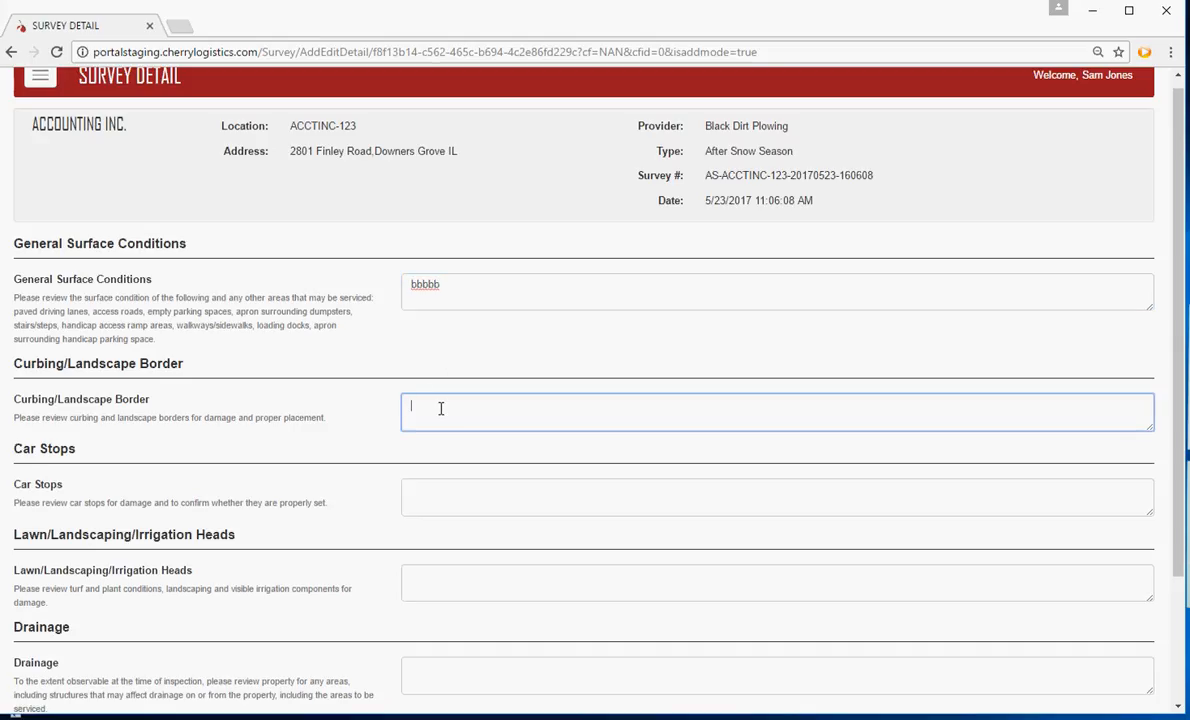
pyautogui.write('nnnn')
pyautogui.click(442, 488)
pyautogui.write('nnnnn')
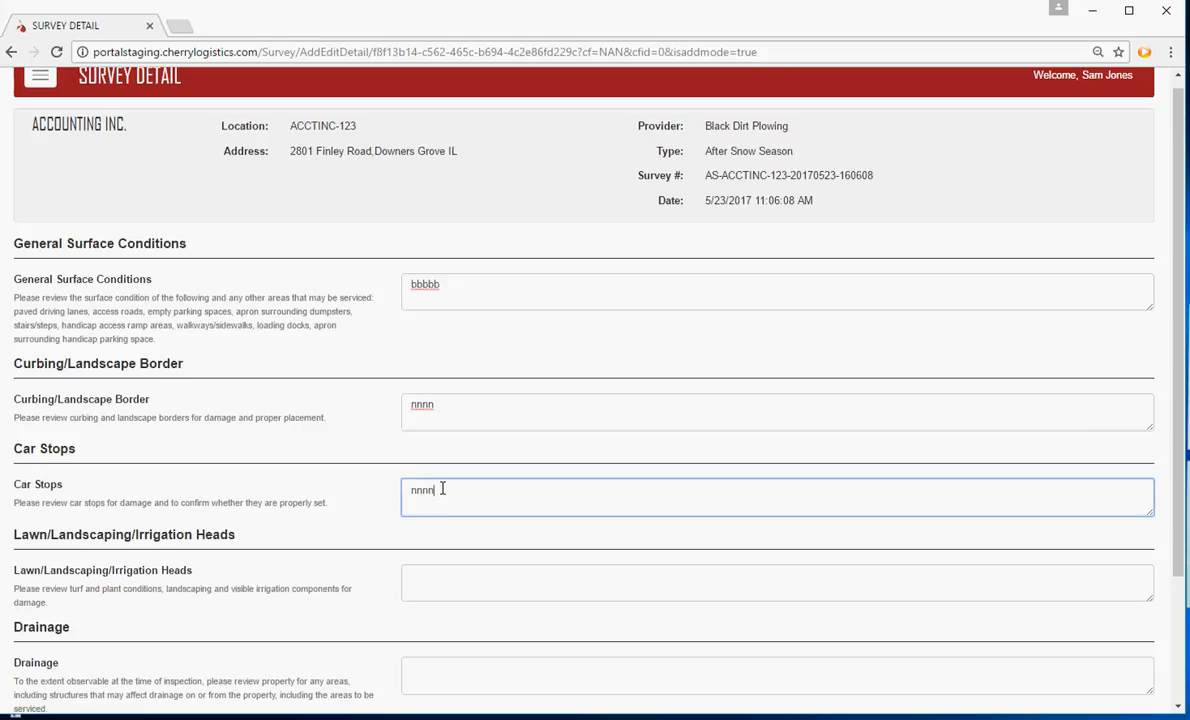
# Save the partly completed survey without submitting it, and return to the survey list
pyautogui.click(443, 573)
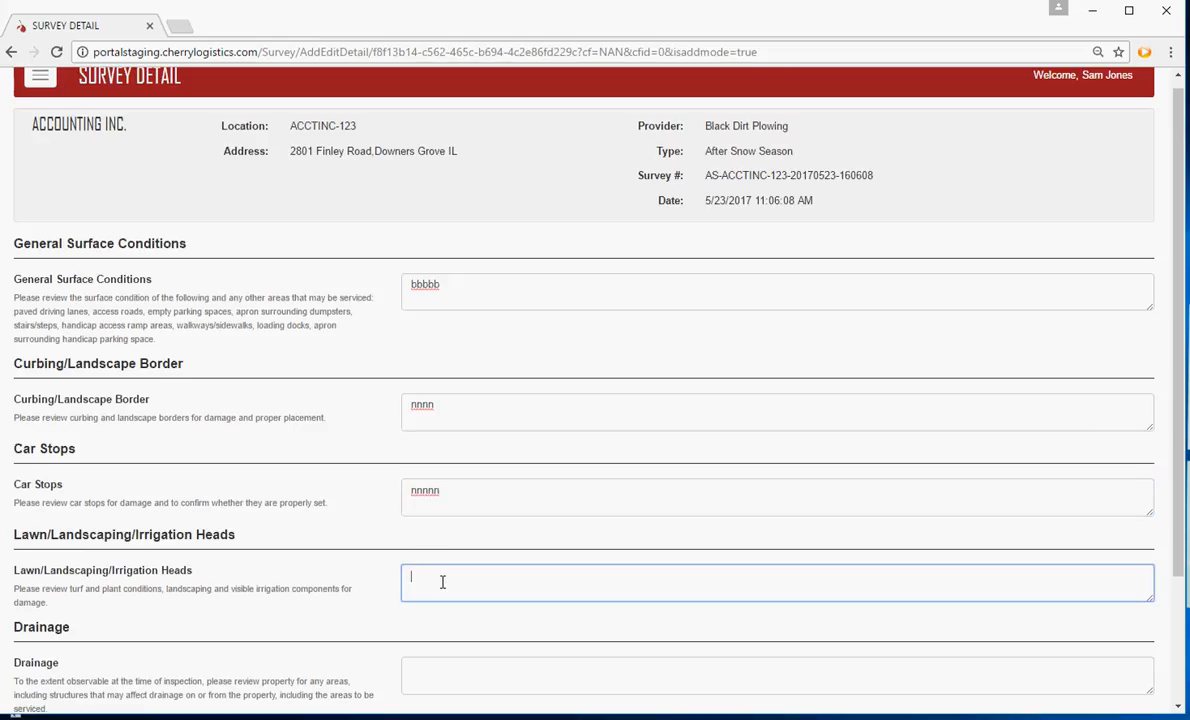
pyautogui.scroll(-3, 441, 560)
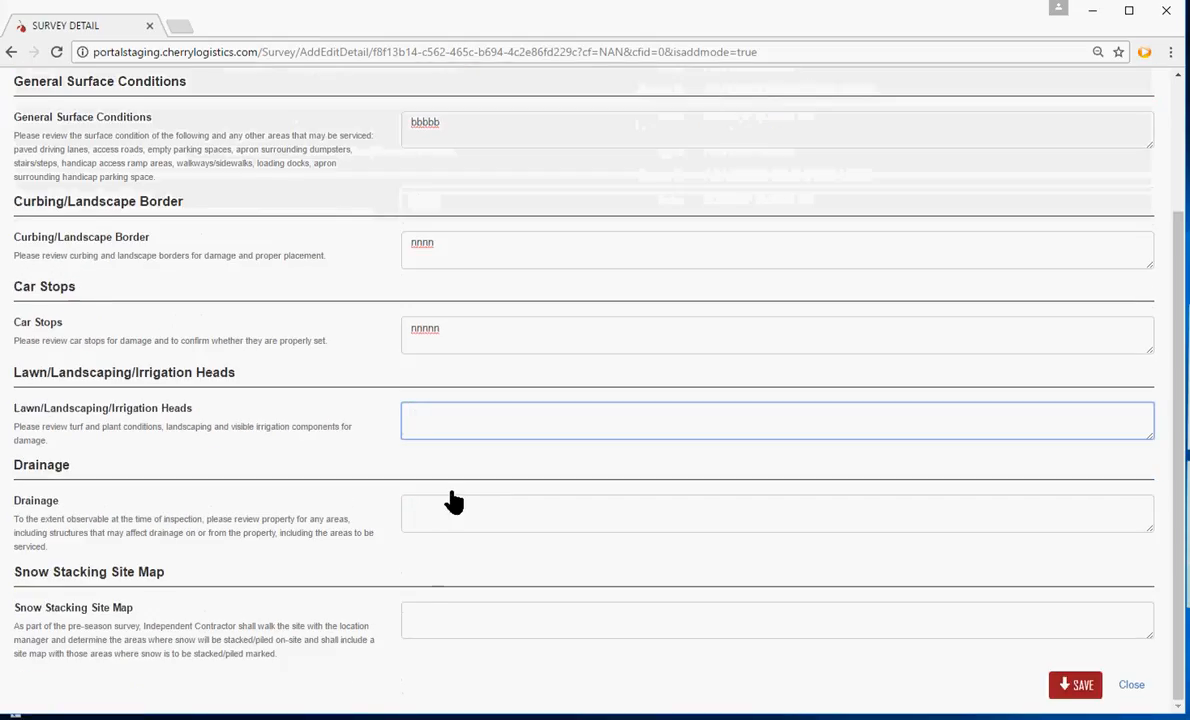
pyautogui.scroll(2, 485, 480)
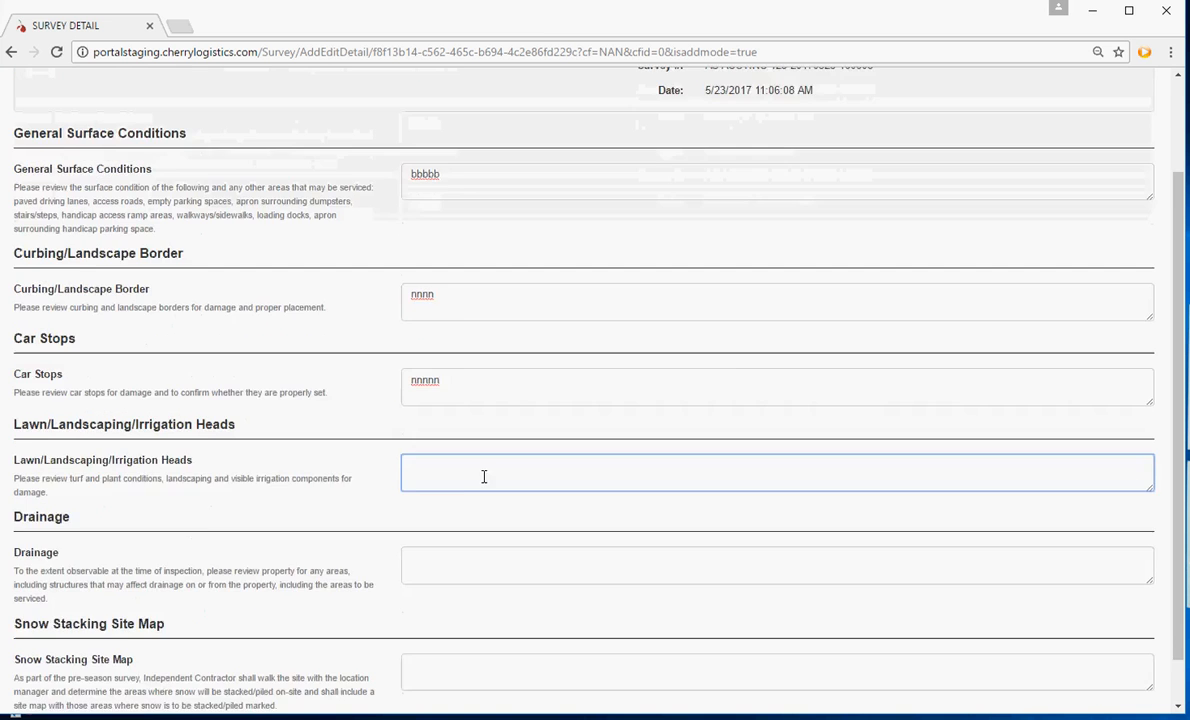
pyautogui.scroll(-2, 481, 481)
pyautogui.scroll(-1, 480, 490)
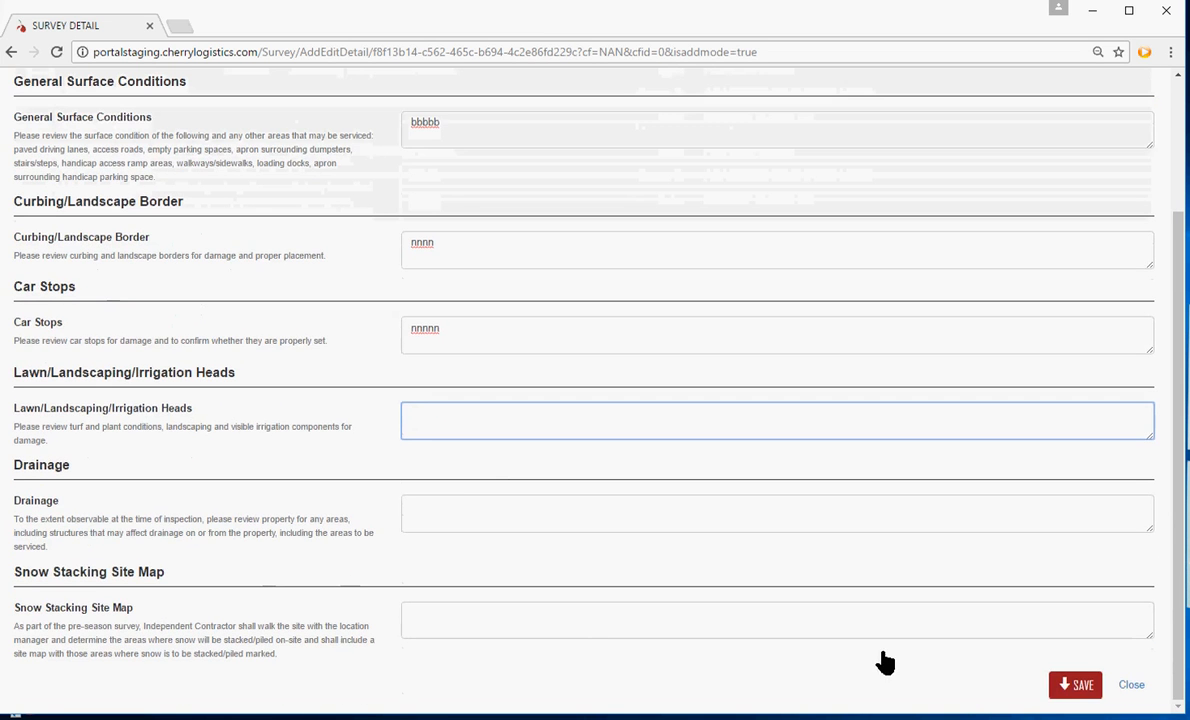
pyautogui.click(1073, 686)
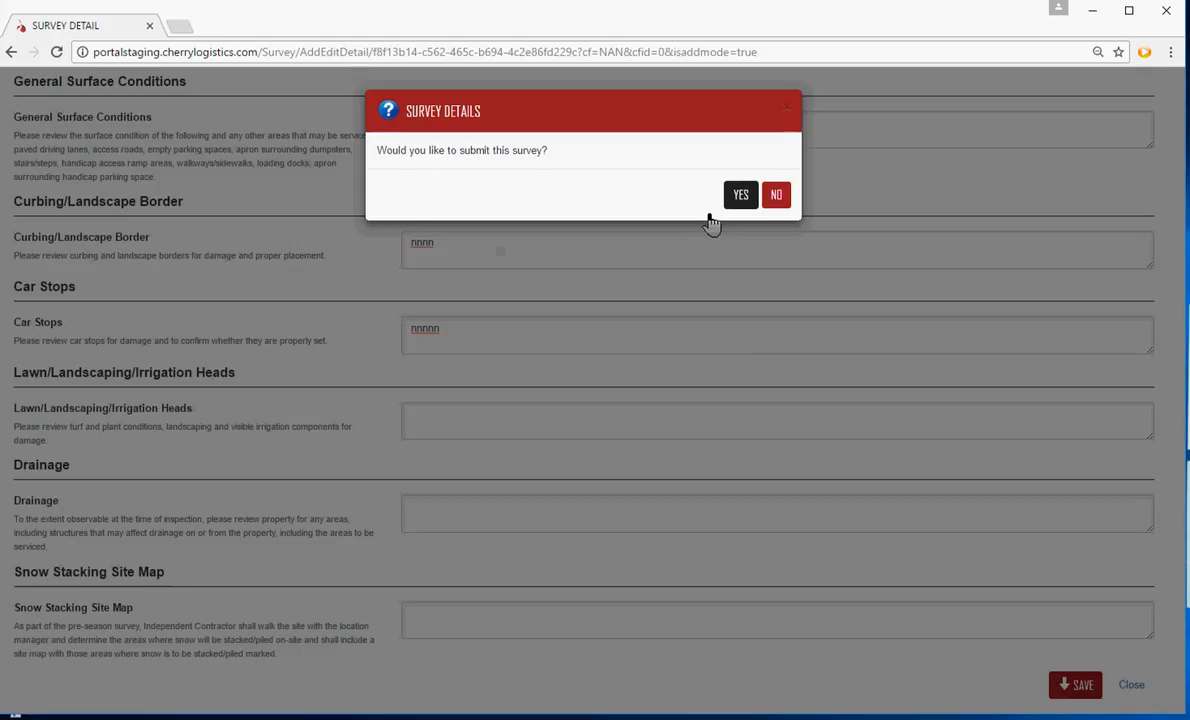
pyautogui.click(775, 196)
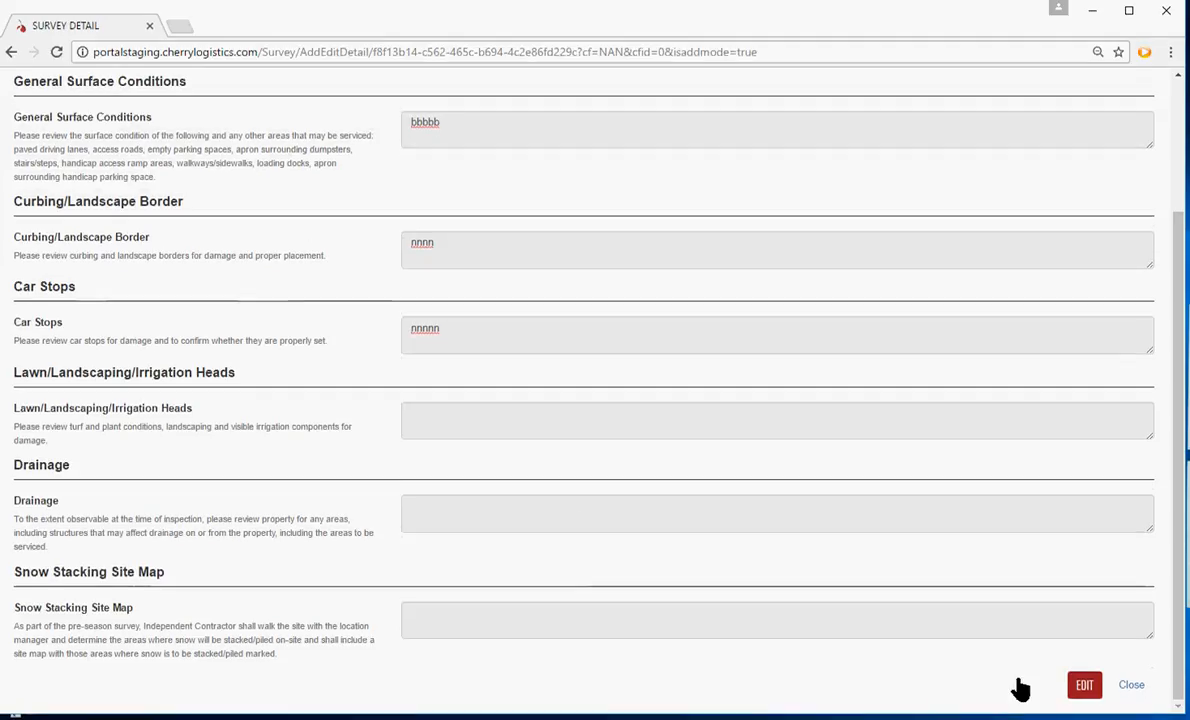
pyautogui.click(1129, 686)
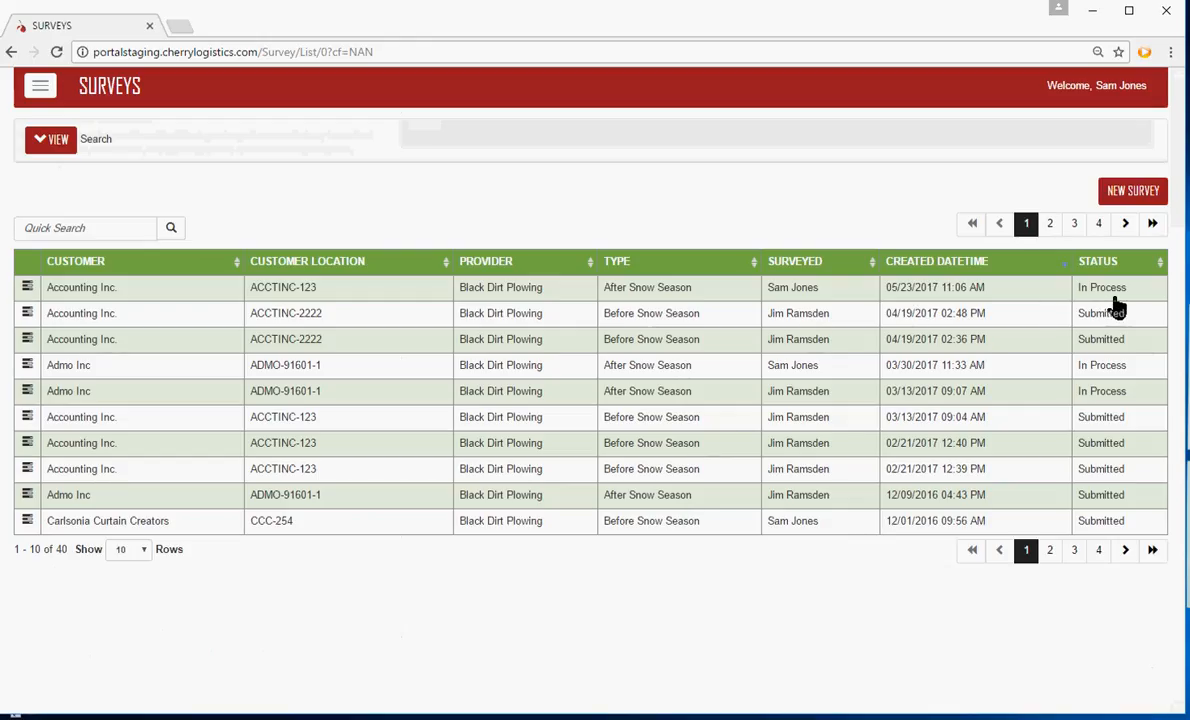
# Open the details of the In Process Accounting Inc. survey created 05/23/2017
pyautogui.click(27, 287)
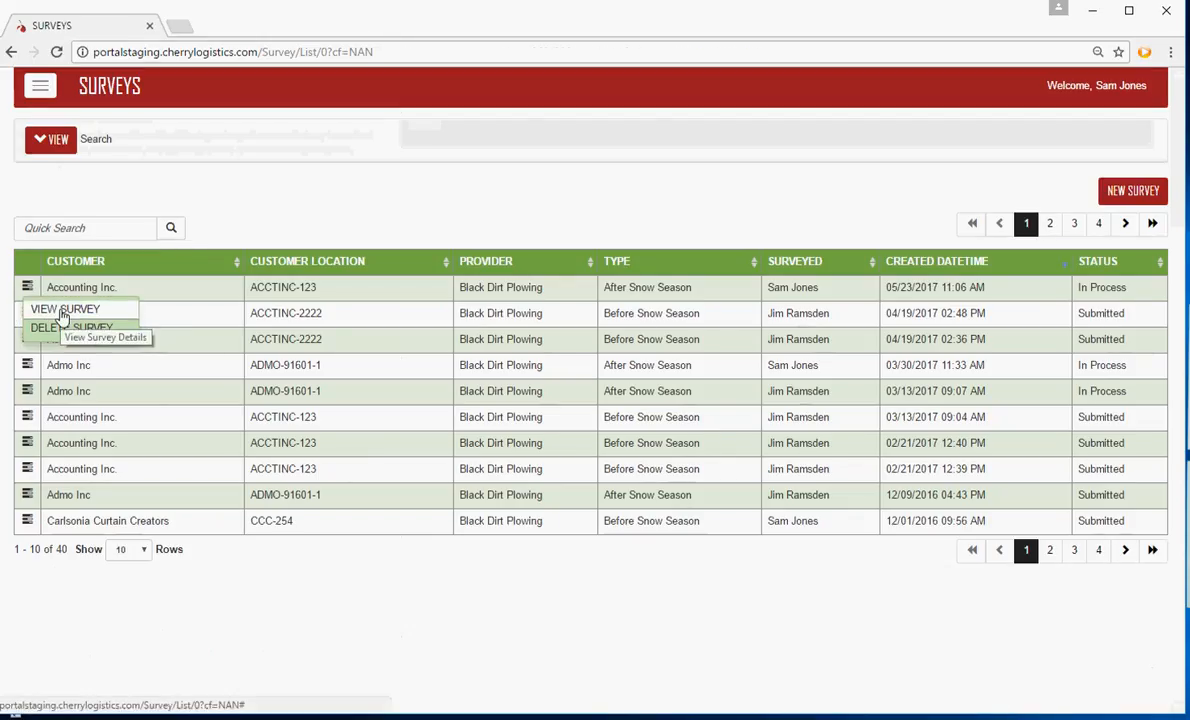
pyautogui.click(62, 312)
pyautogui.scroll(-2, 617, 453)
pyautogui.scroll(-1, 617, 453)
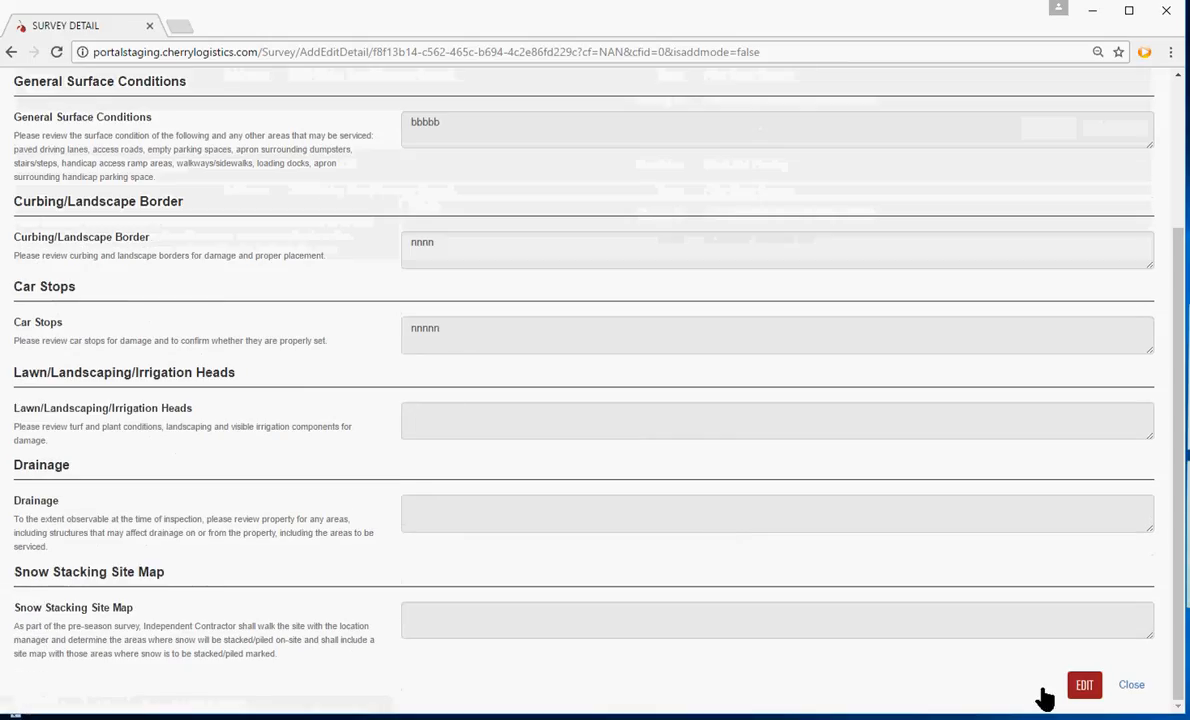
# Edit the survey, entering bb for Lawn/Landscaping/Irrigation Heads, bb for Drainage and bbb for Snow Stacking Site Map
pyautogui.click(1076, 685)
pyautogui.scroll(3, 518, 539)
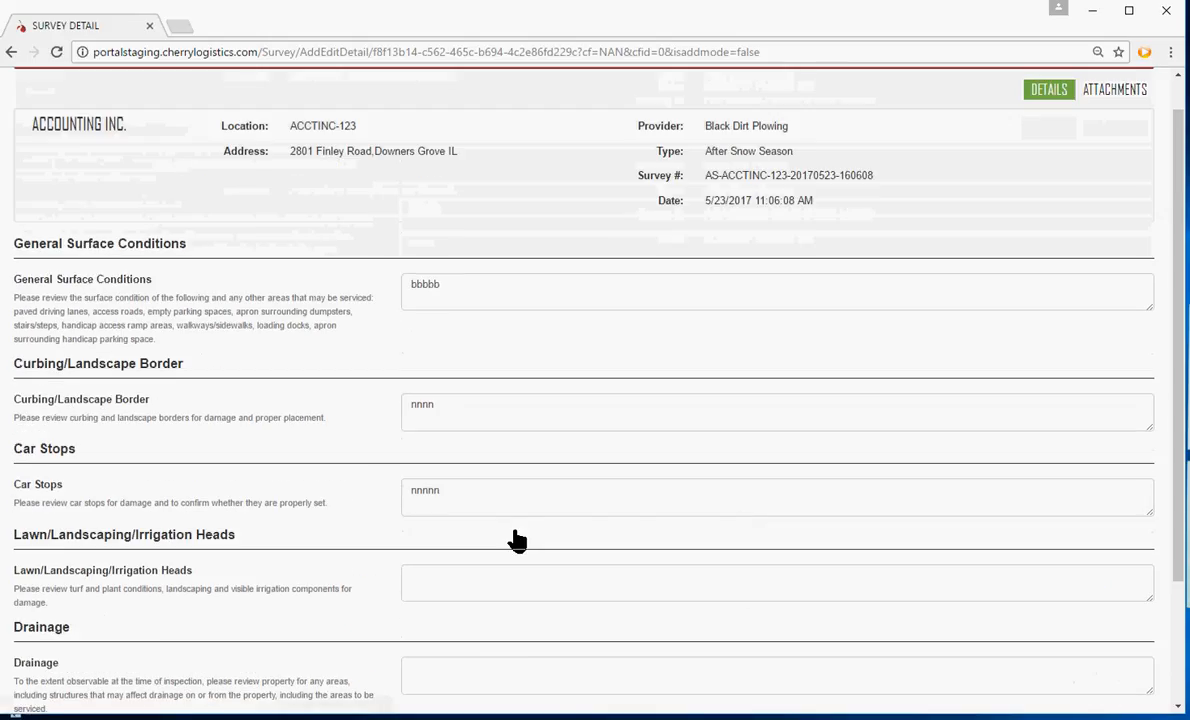
pyautogui.click(455, 583)
pyautogui.write('bb')
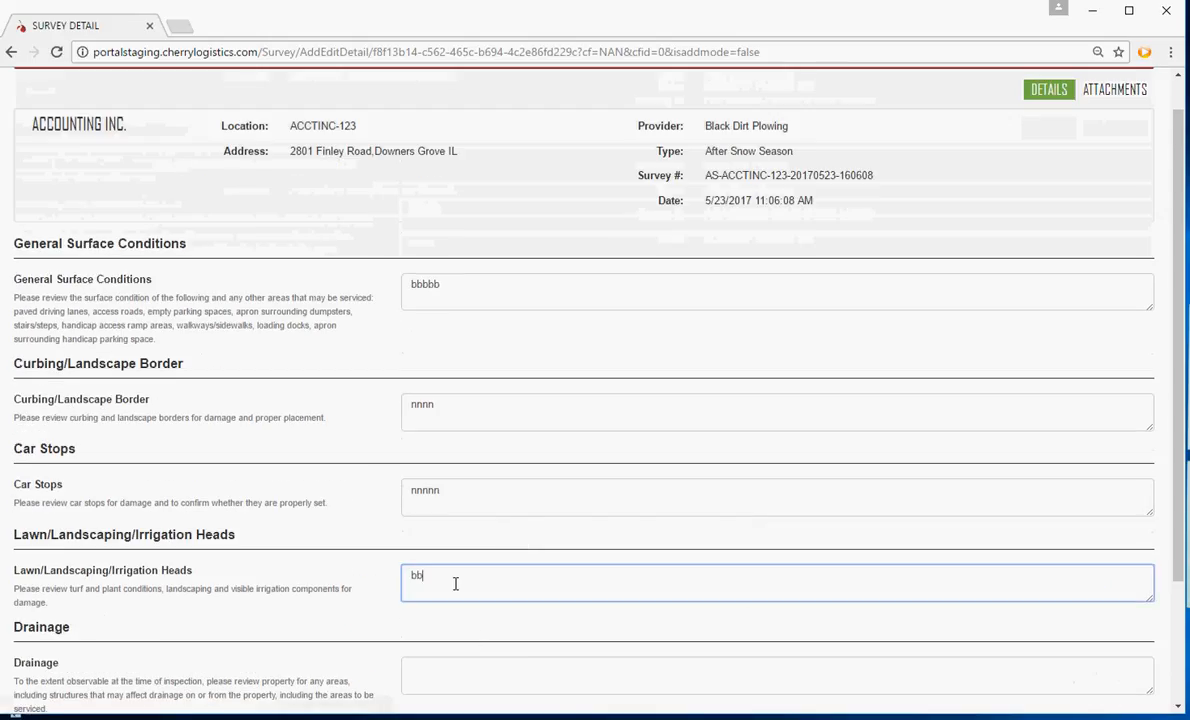
pyautogui.click(467, 683)
pyautogui.write('bb')
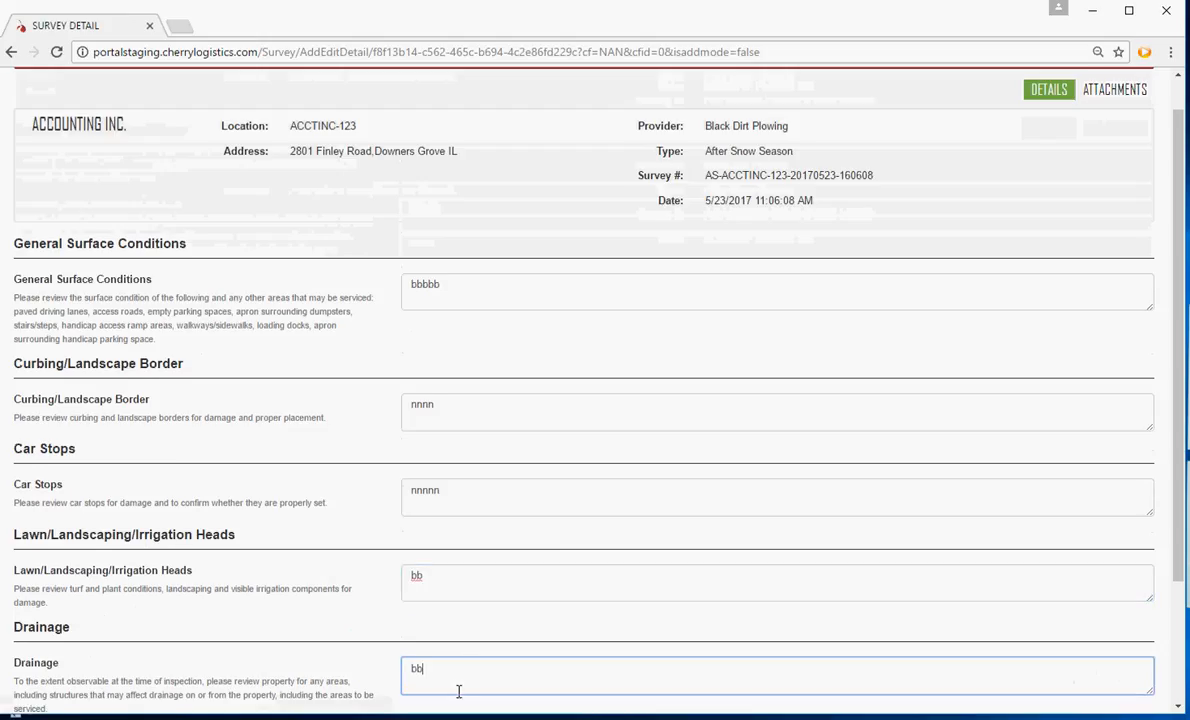
pyautogui.scroll(-2, 457, 690)
pyautogui.click(455, 623)
pyautogui.write('bbb')
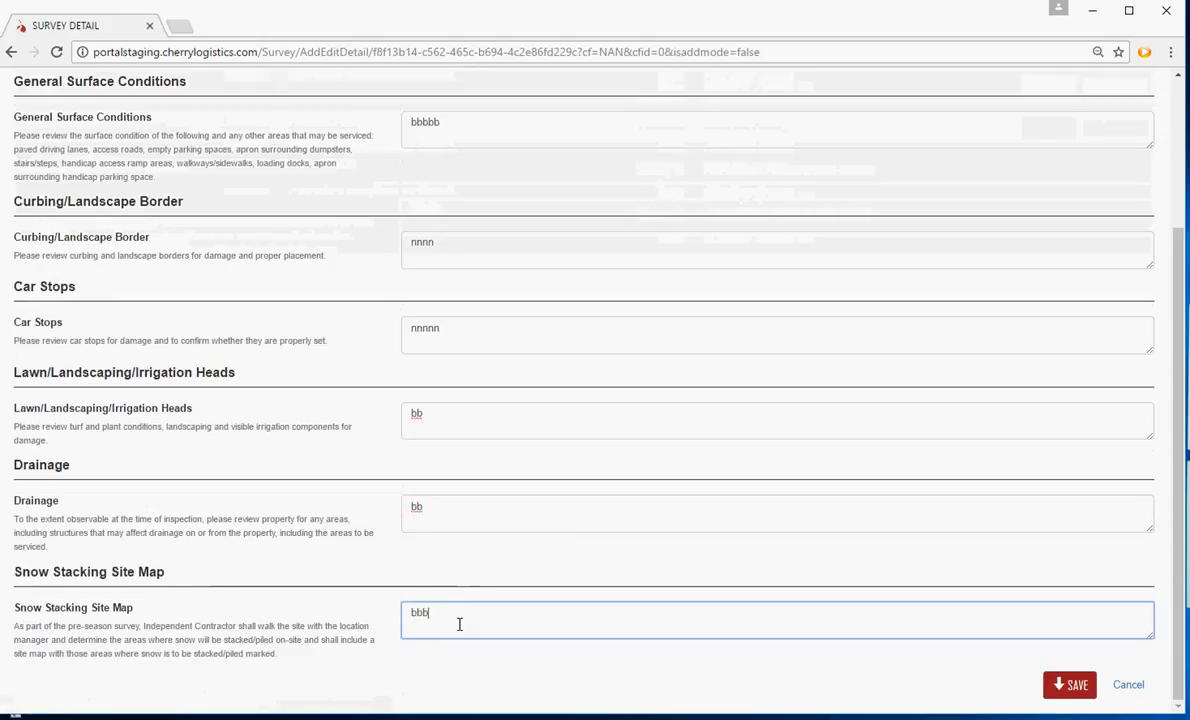
# Start a new attachment for the survey and add the file Curb Repair.jpg to it
pyautogui.scroll(3, 571, 529)
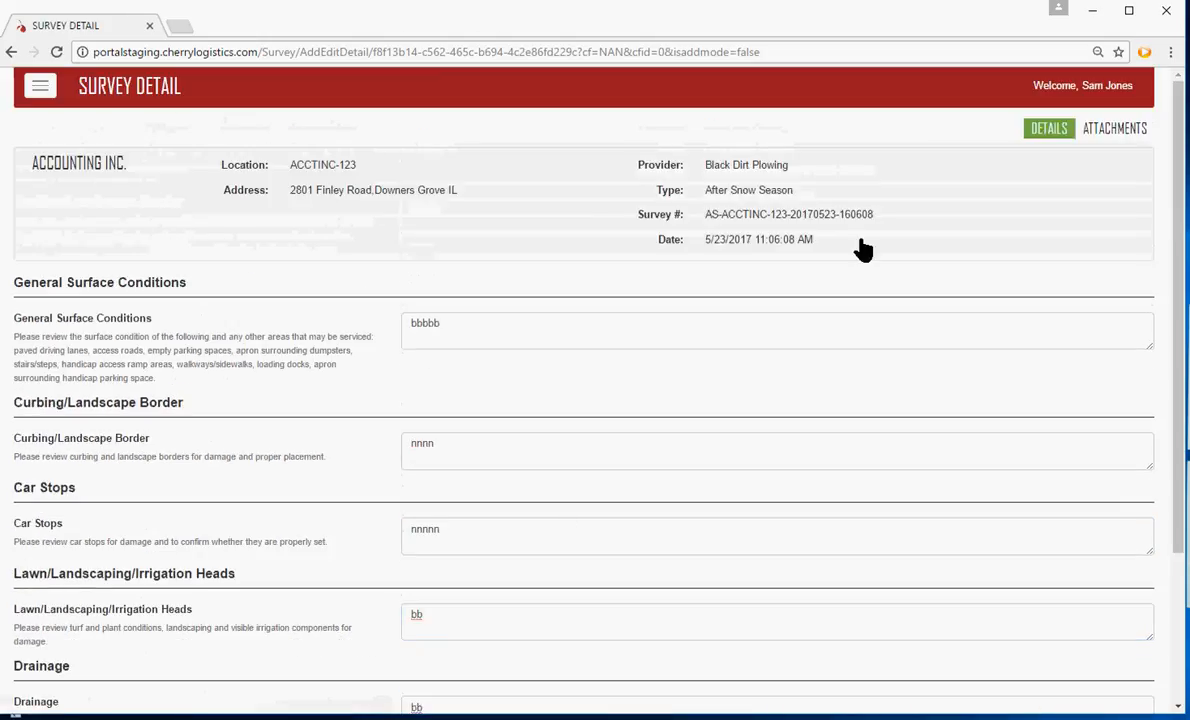
pyautogui.click(1118, 129)
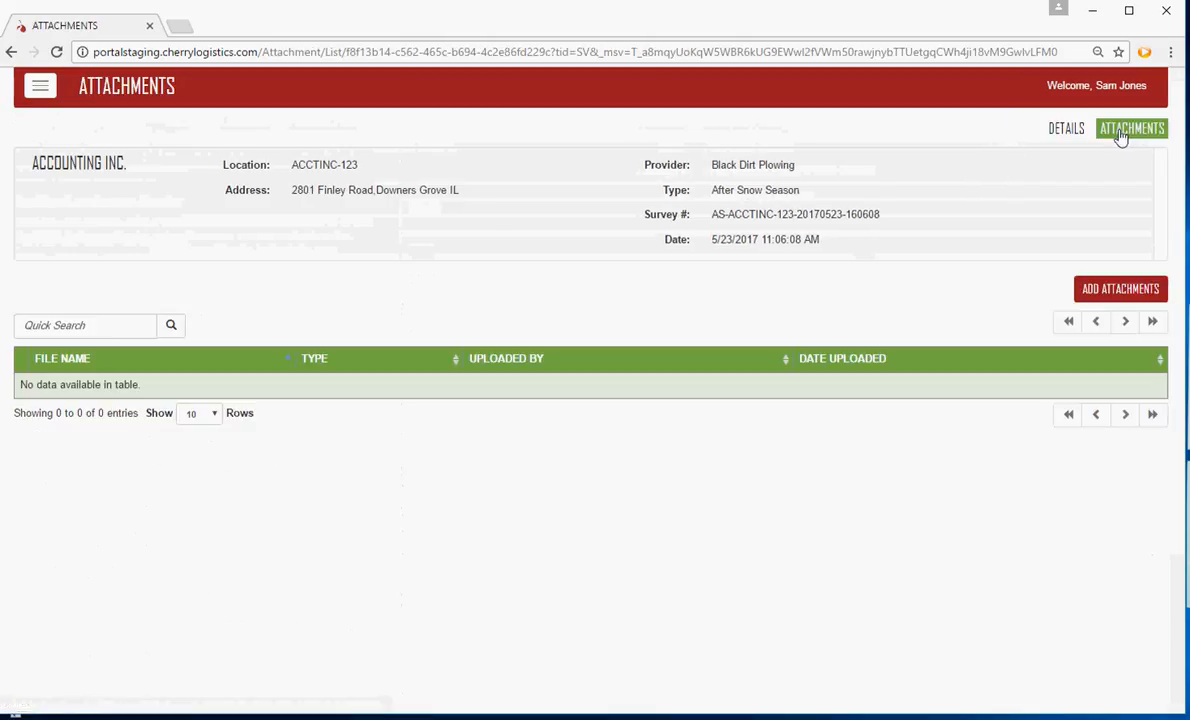
pyautogui.click(1111, 295)
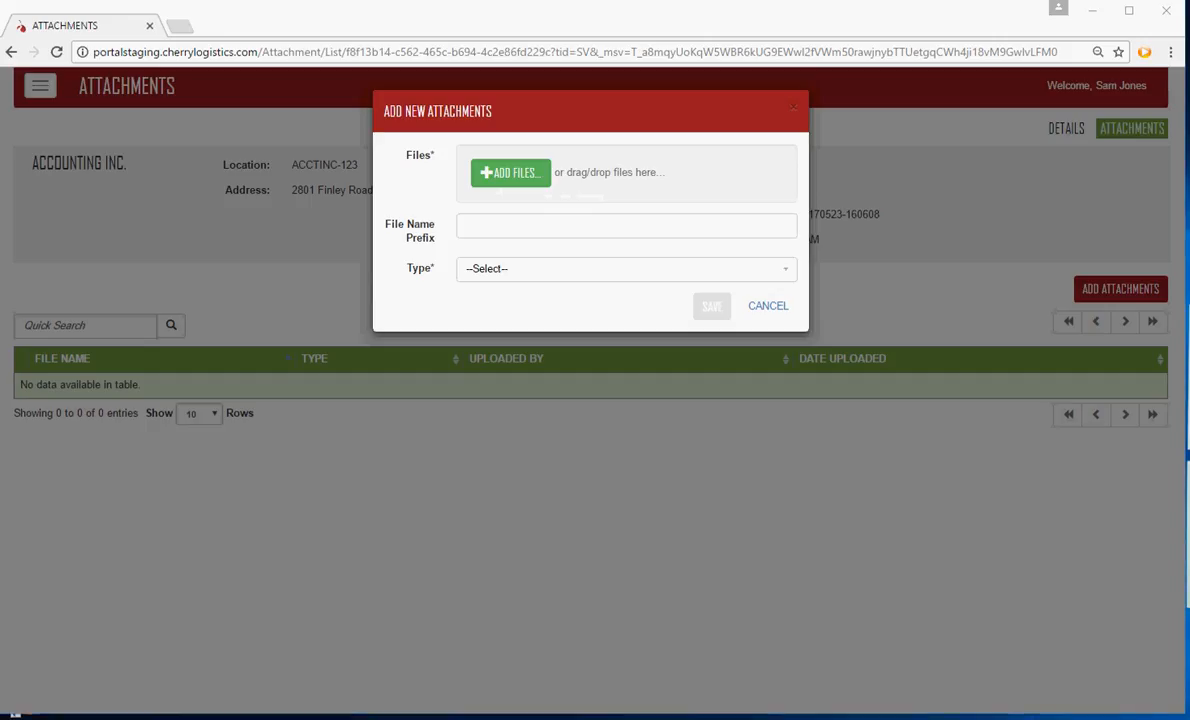
pyautogui.moveTo(1189, 300); pyautogui.dragTo(633, 181)
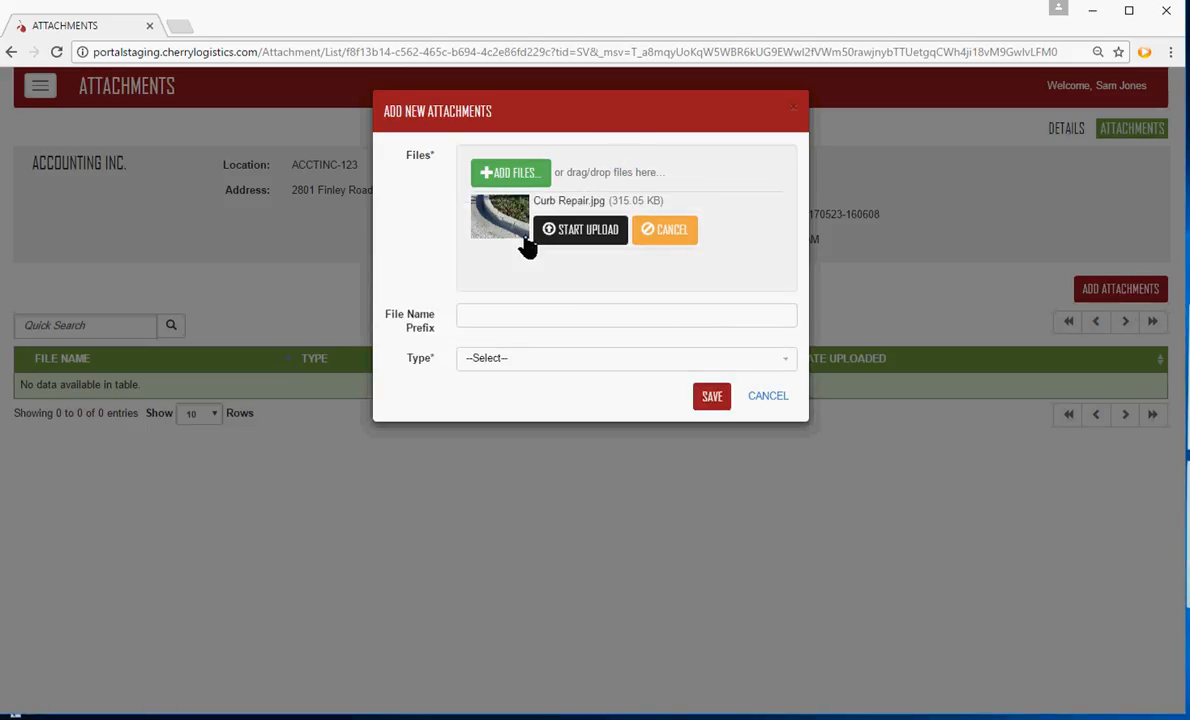
# Give the attachment the file name prefix Curb and the type Photo, then upload the file and save
pyautogui.click(511, 312)
pyautogui.write('C')
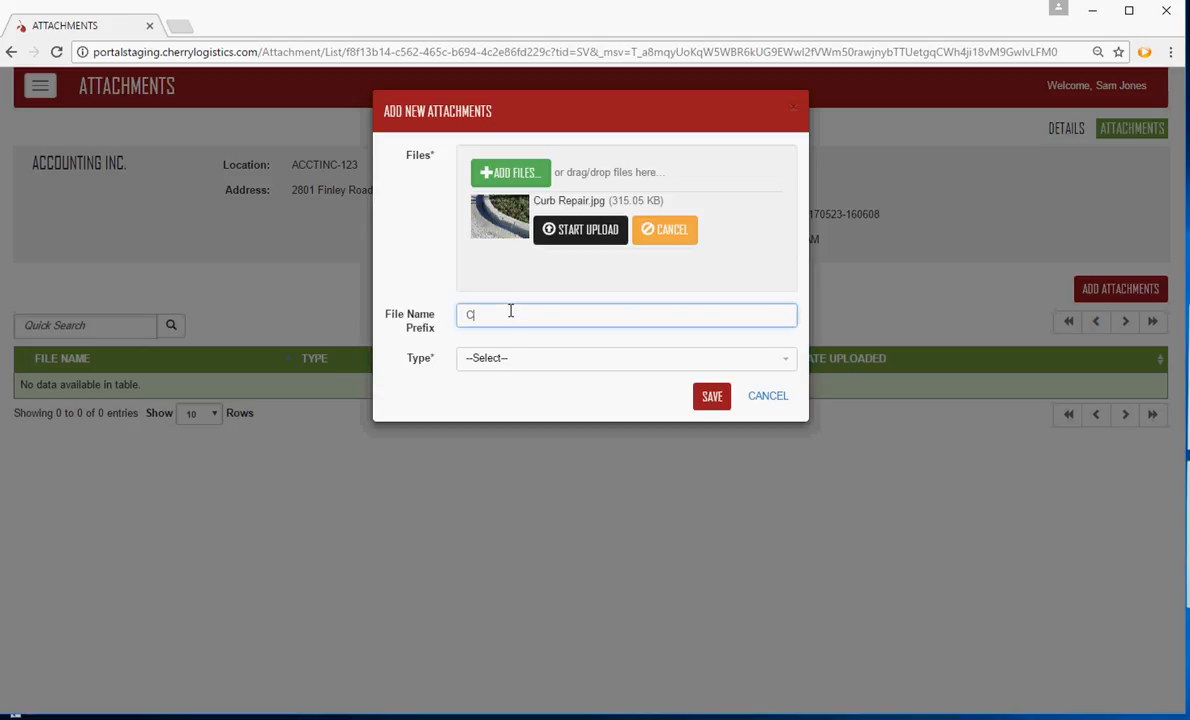
pyautogui.write('urb')
pyautogui.click(507, 362)
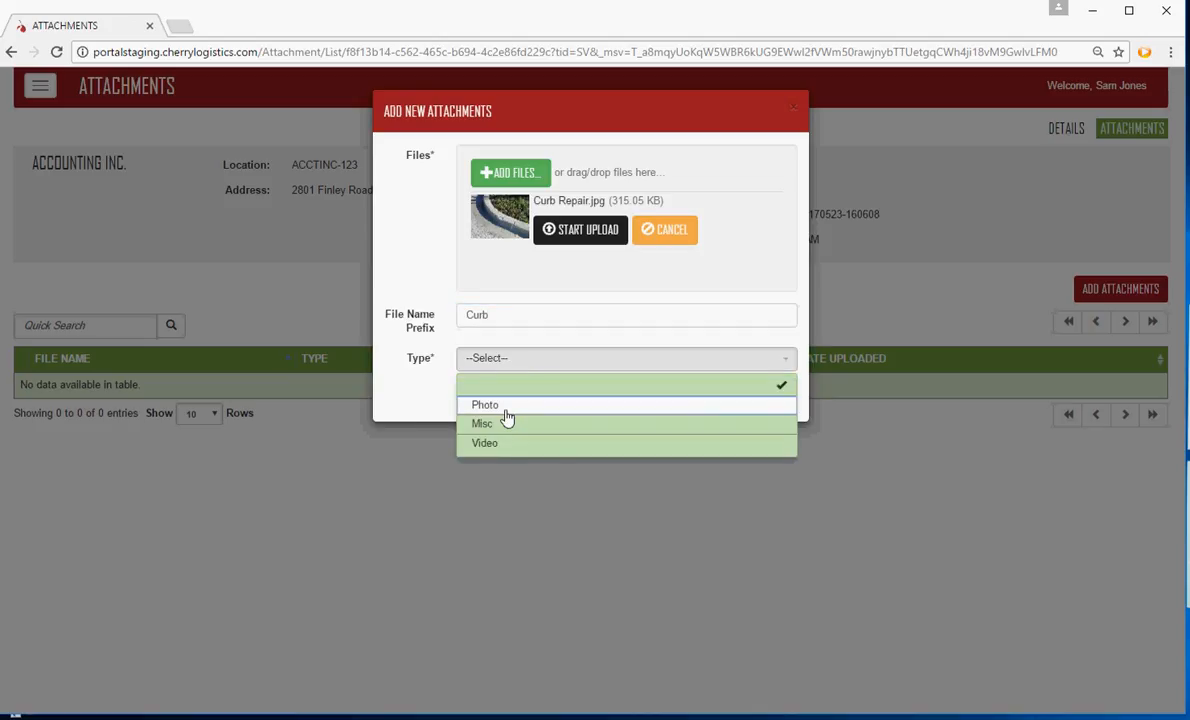
pyautogui.click(505, 408)
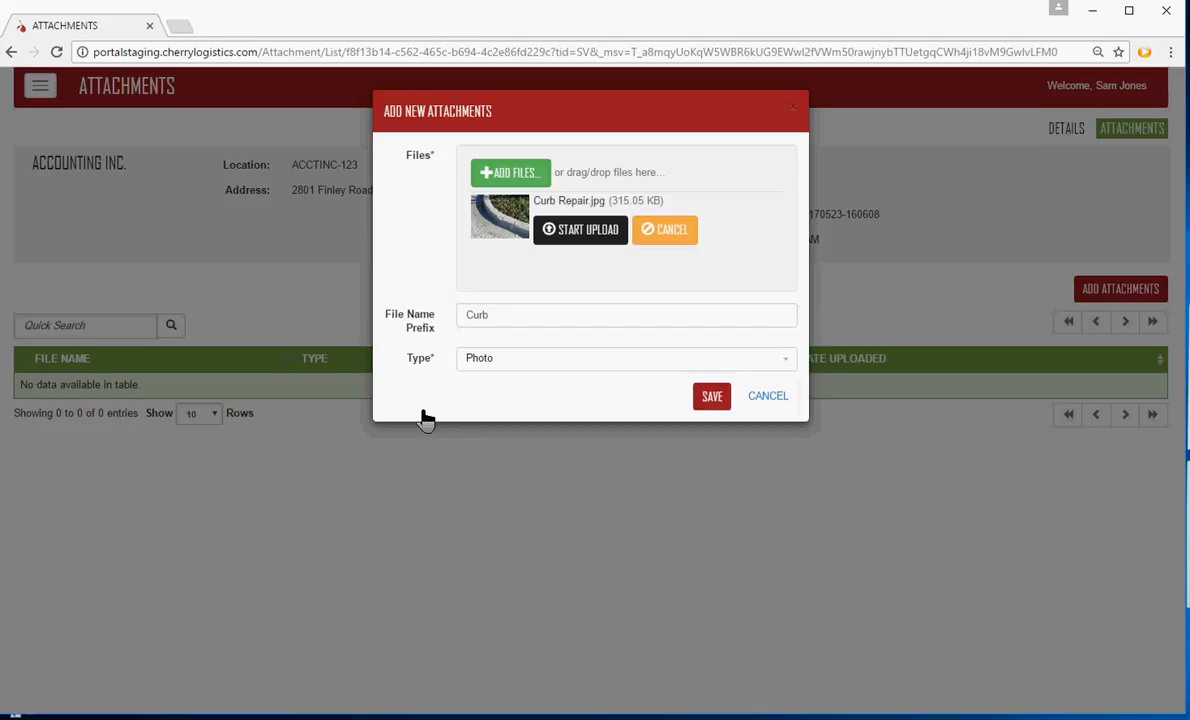
pyautogui.click(577, 224)
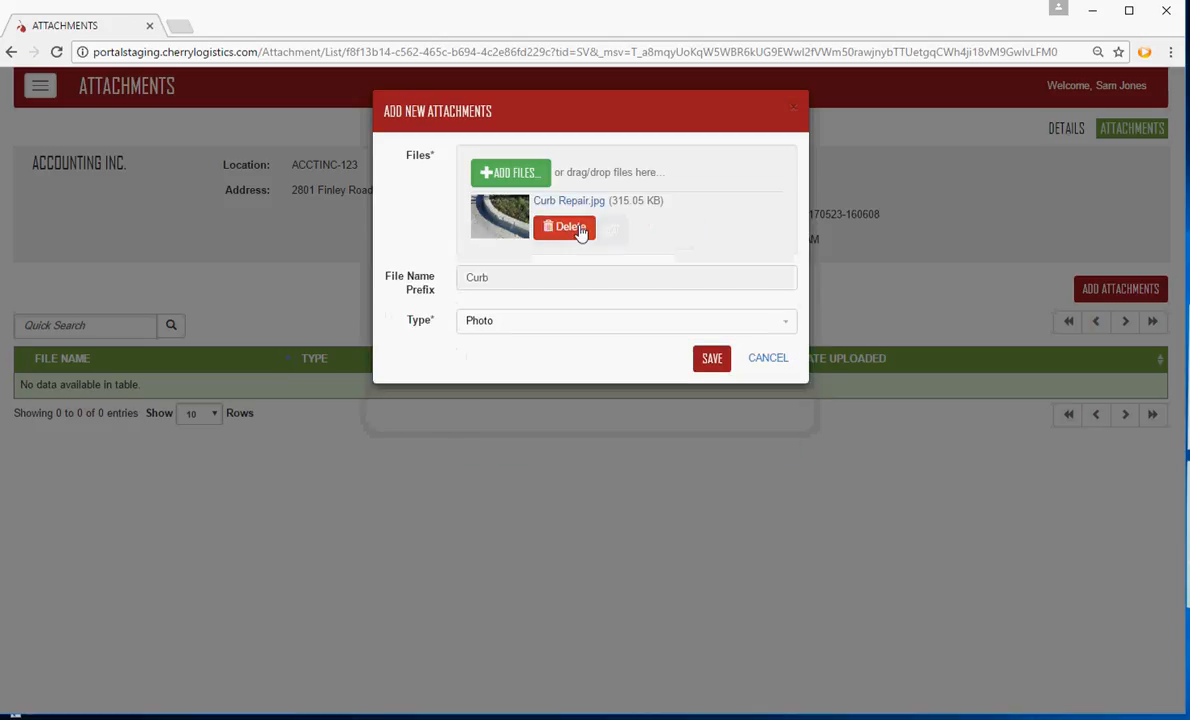
pyautogui.click(715, 363)
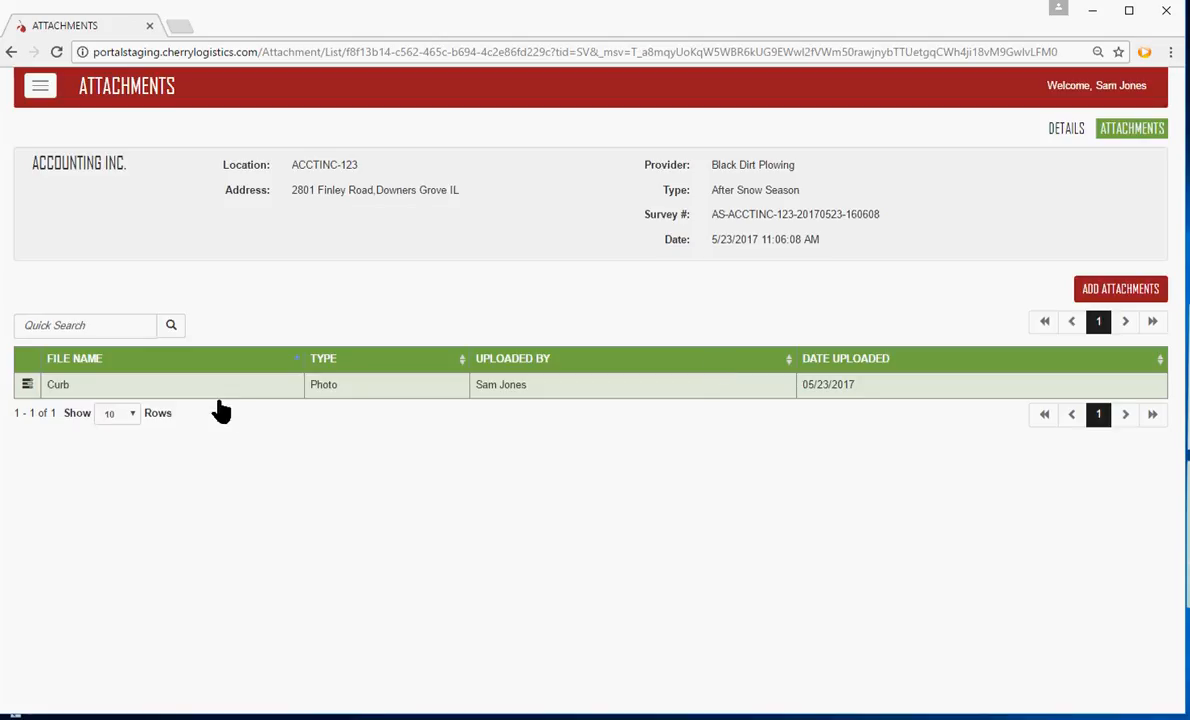
# View the Curb photo attachment, close it, and check the other options available for the attachment
pyautogui.click(27, 385)
pyautogui.click(68, 408)
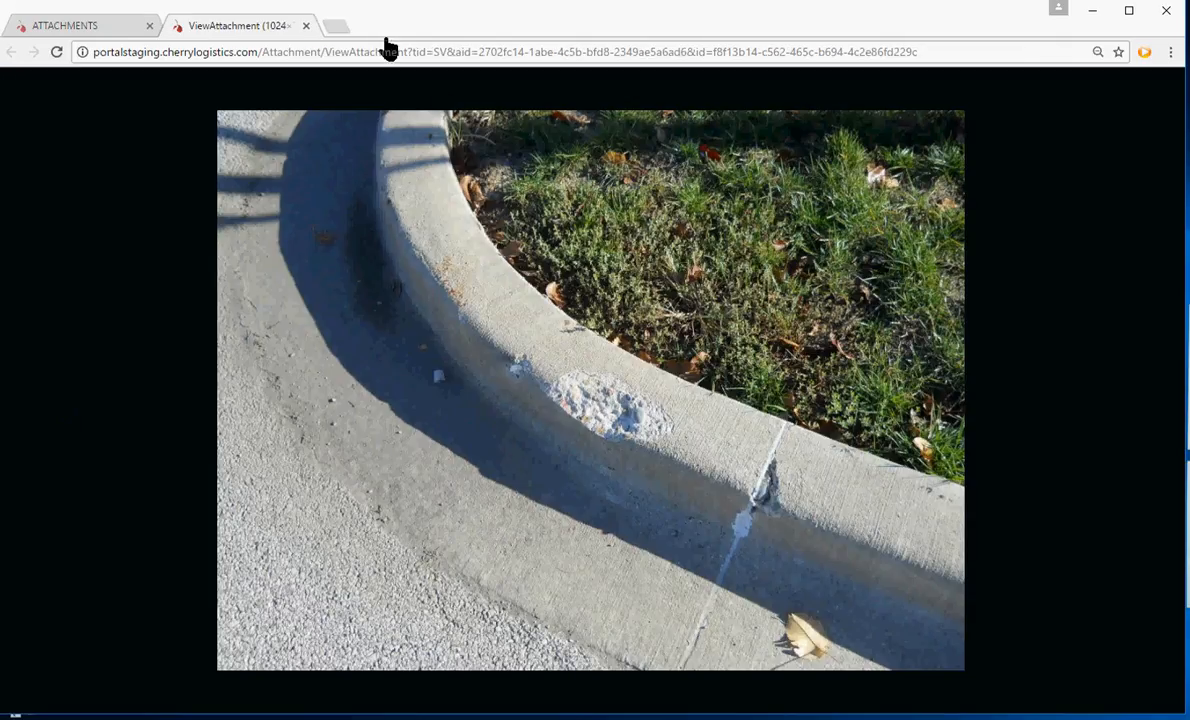
pyautogui.click(307, 26)
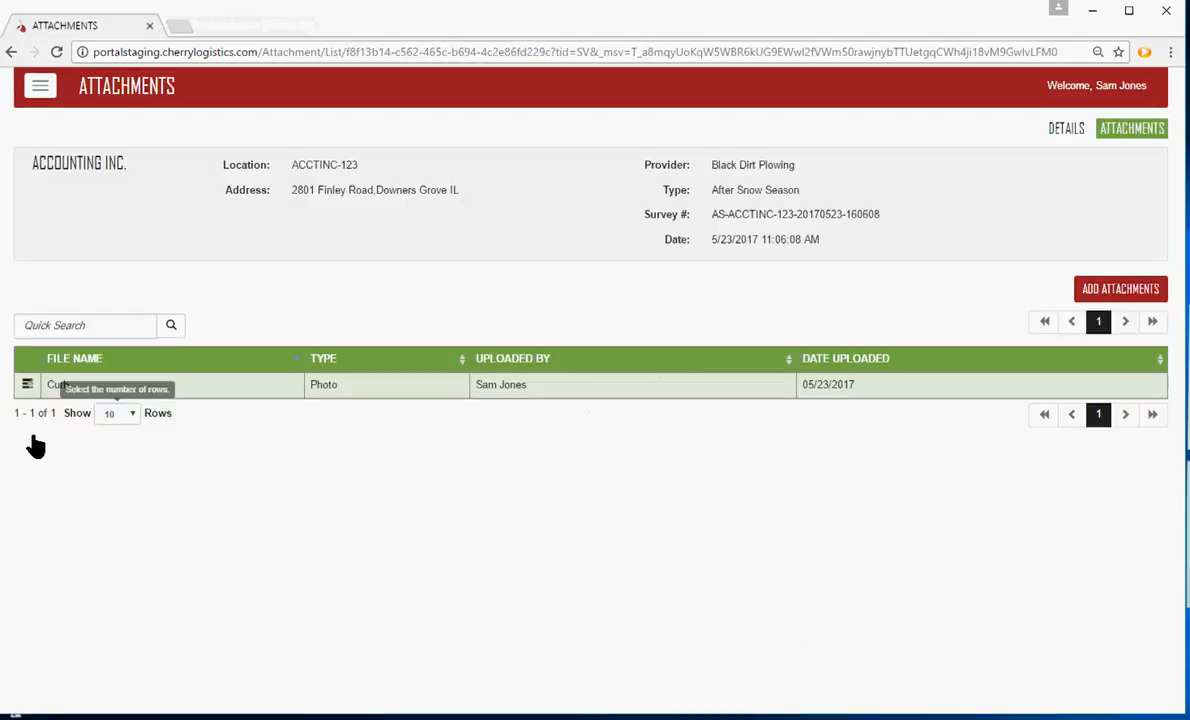
pyautogui.click(26, 386)
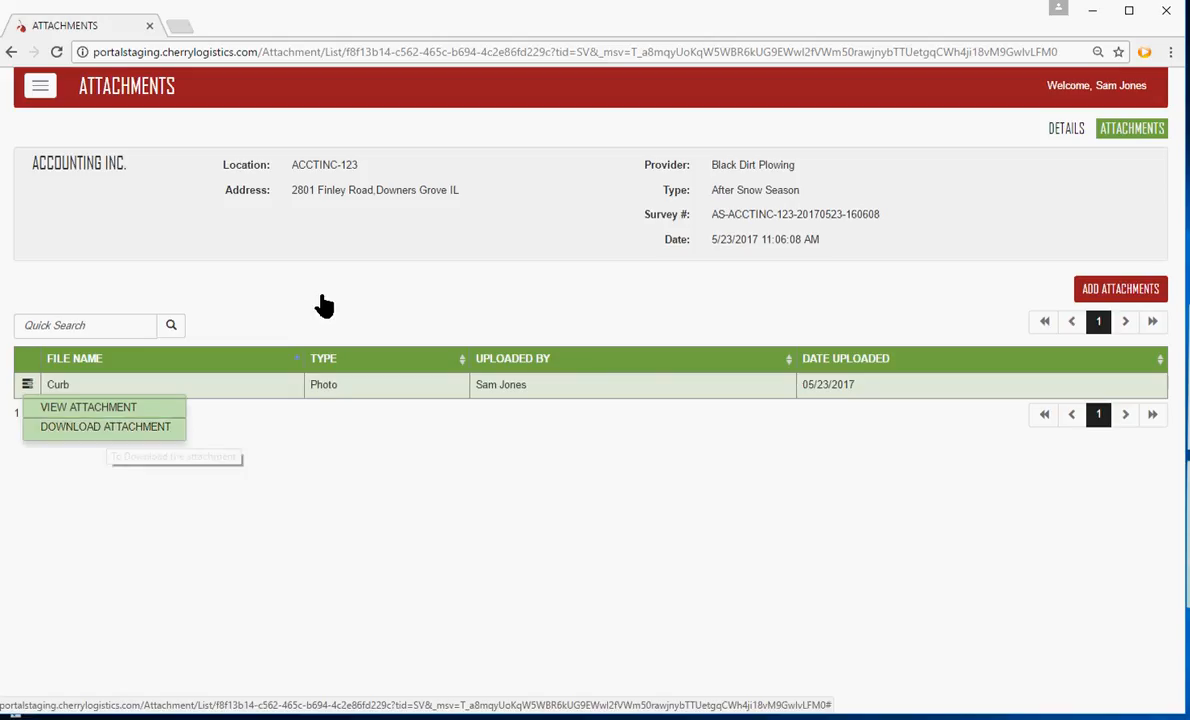
pyautogui.click(361, 303)
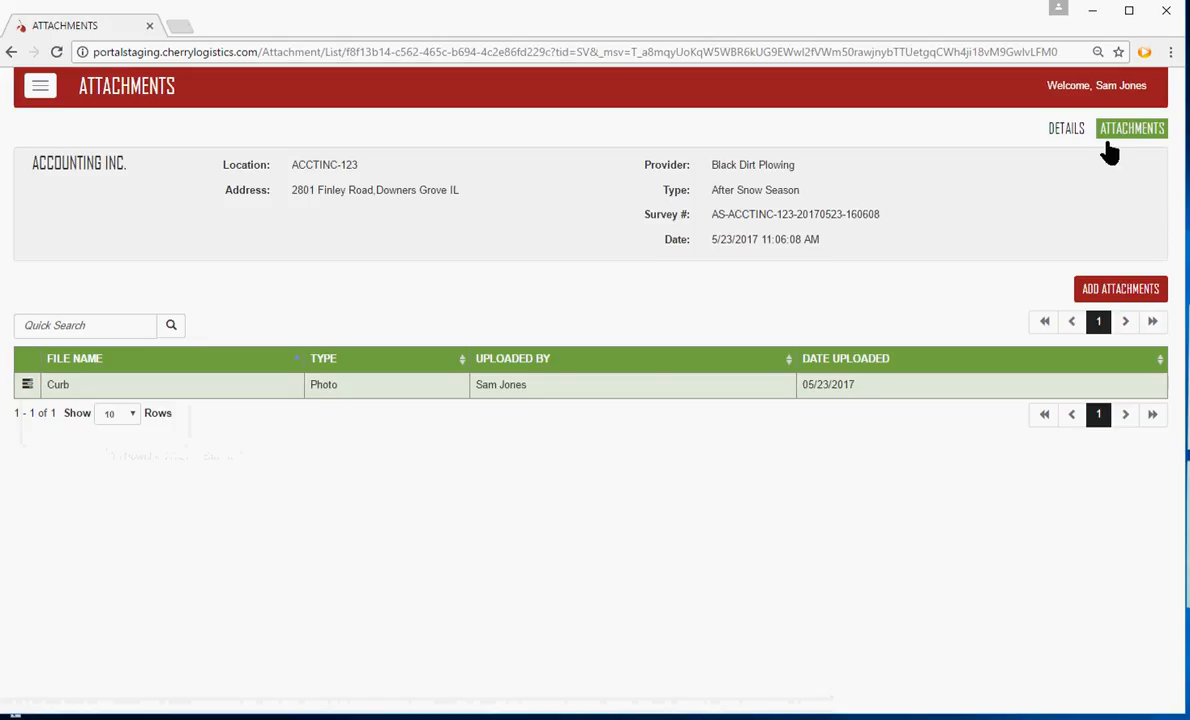
# Reopen the survey details for editing and enter nn for Lawn/Landscaping/Irrigation Heads, mm for Drainage and mm for Snow Stacking Site Map
pyautogui.click(1062, 133)
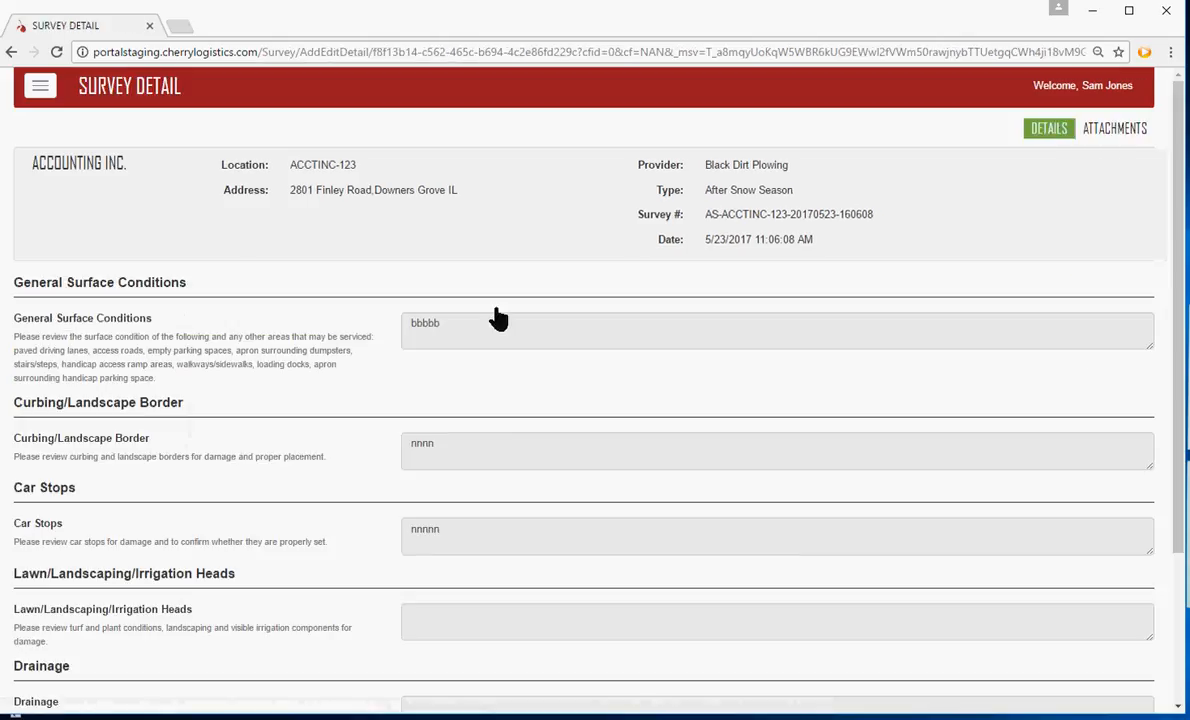
pyautogui.scroll(-3, 500, 400)
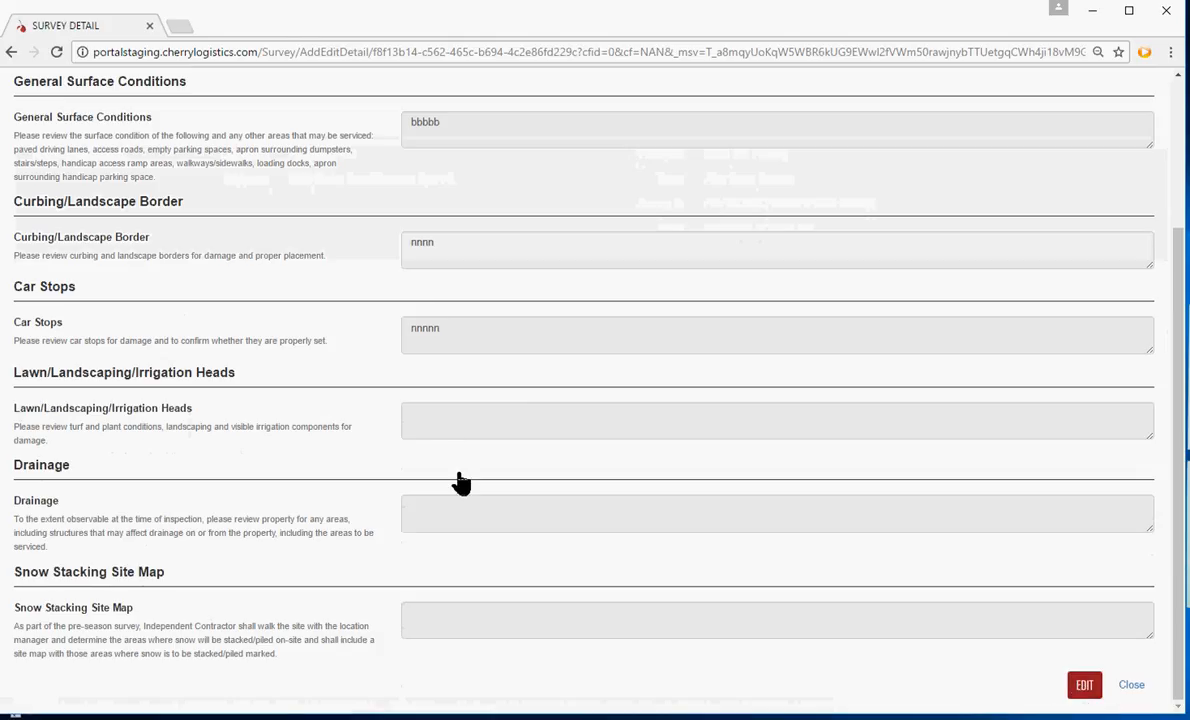
pyautogui.click(1082, 690)
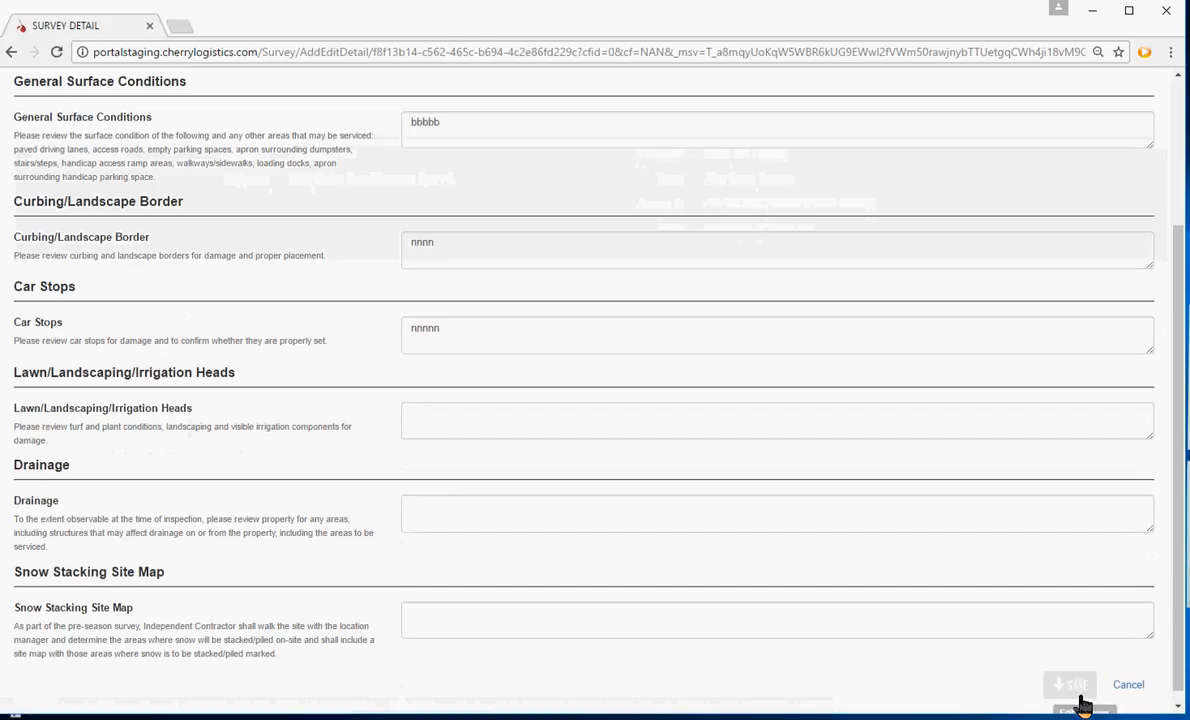
pyautogui.click(447, 430)
pyautogui.write('nn')
pyautogui.click(436, 510)
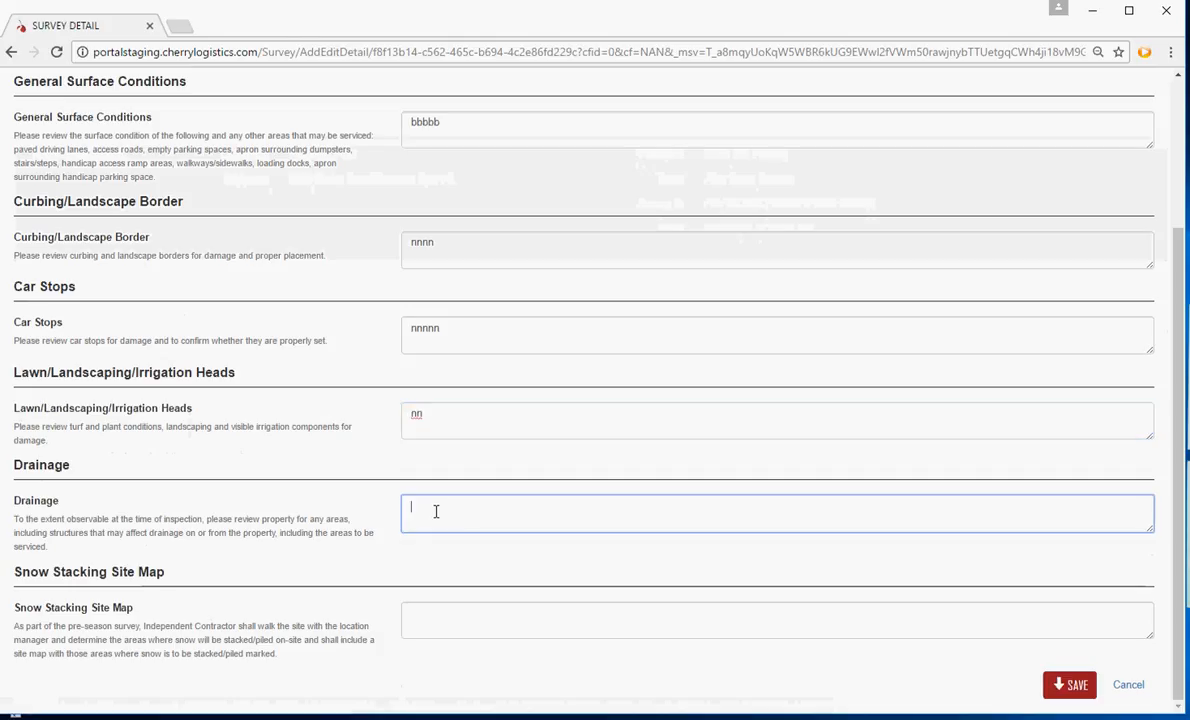
pyautogui.write('mn')
pyautogui.click(450, 627)
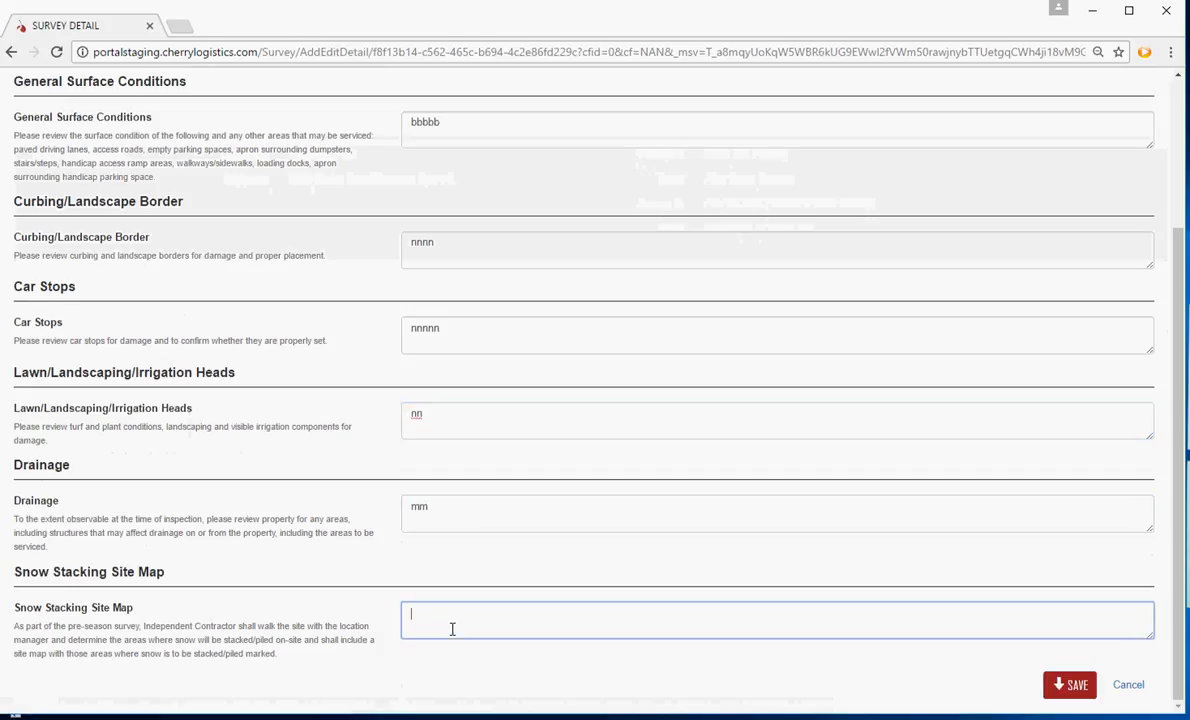
pyautogui.write('mm')
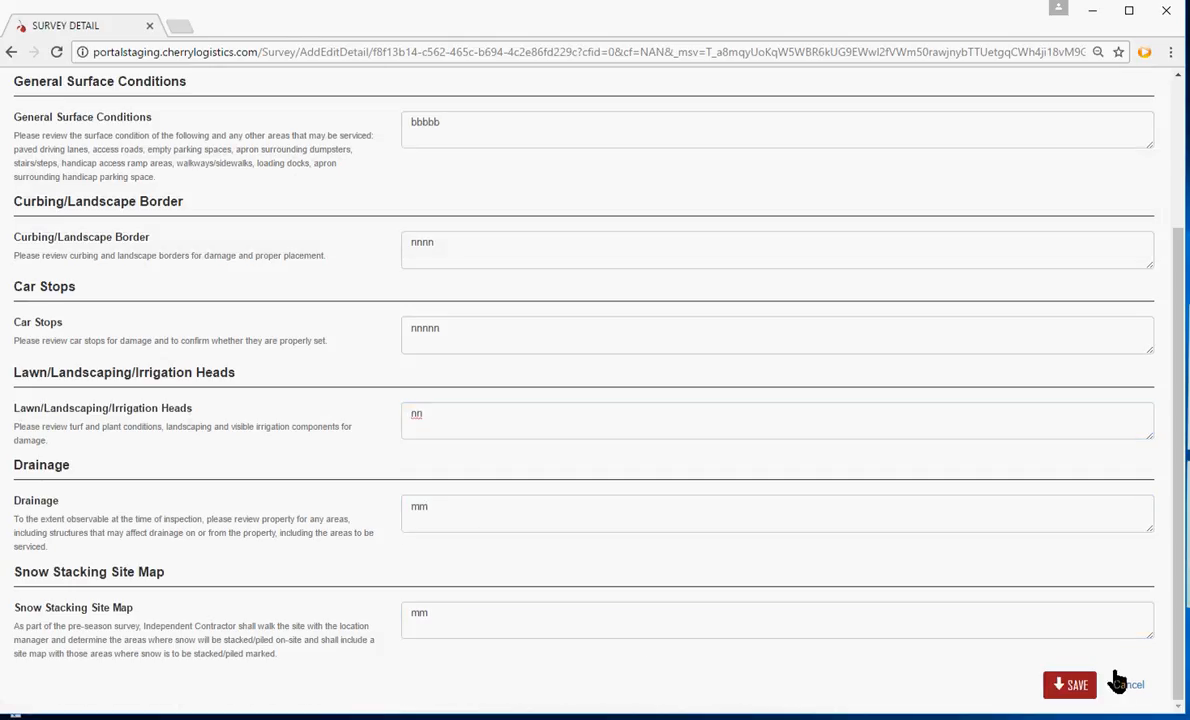
# Save the completed survey, agree to submit it, and sign out of the portal
pyautogui.click(1072, 685)
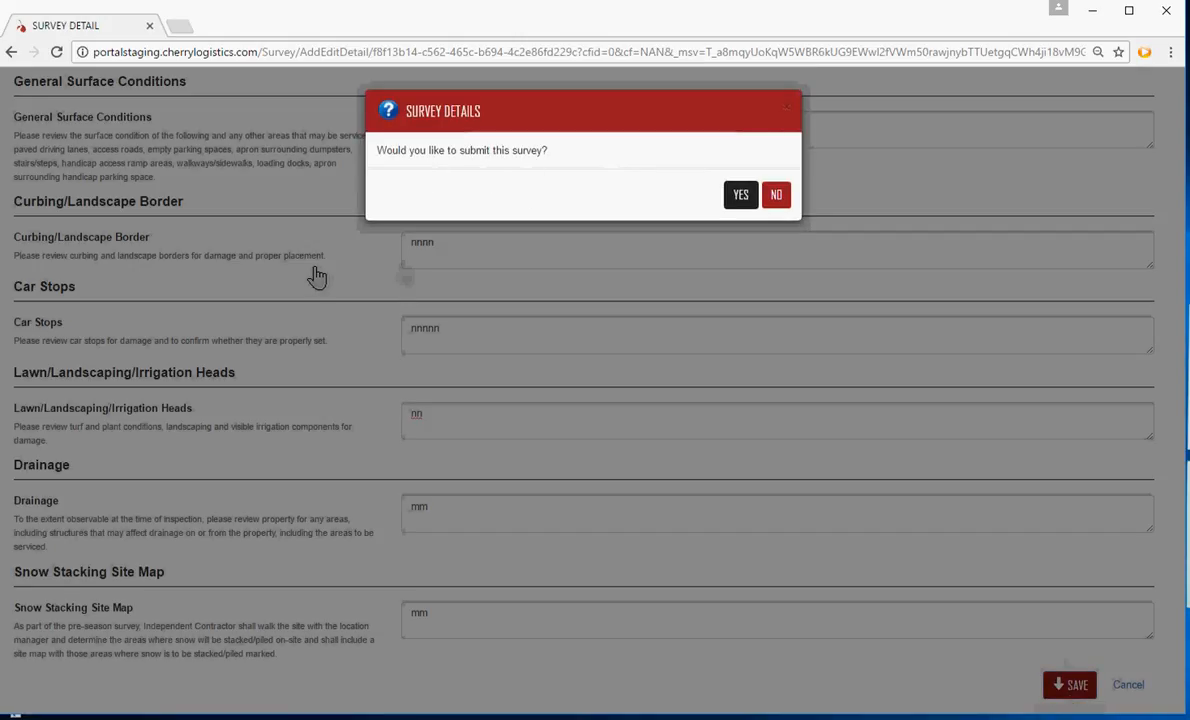
pyautogui.click(738, 195)
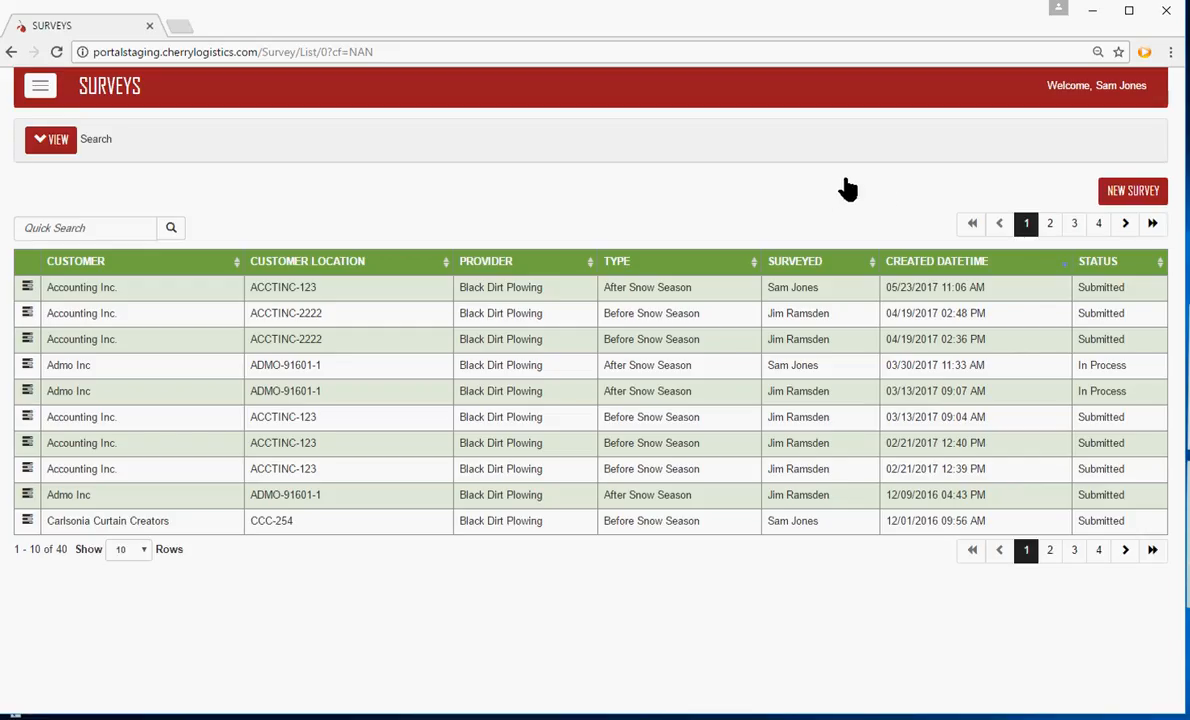
pyautogui.click(38, 87)
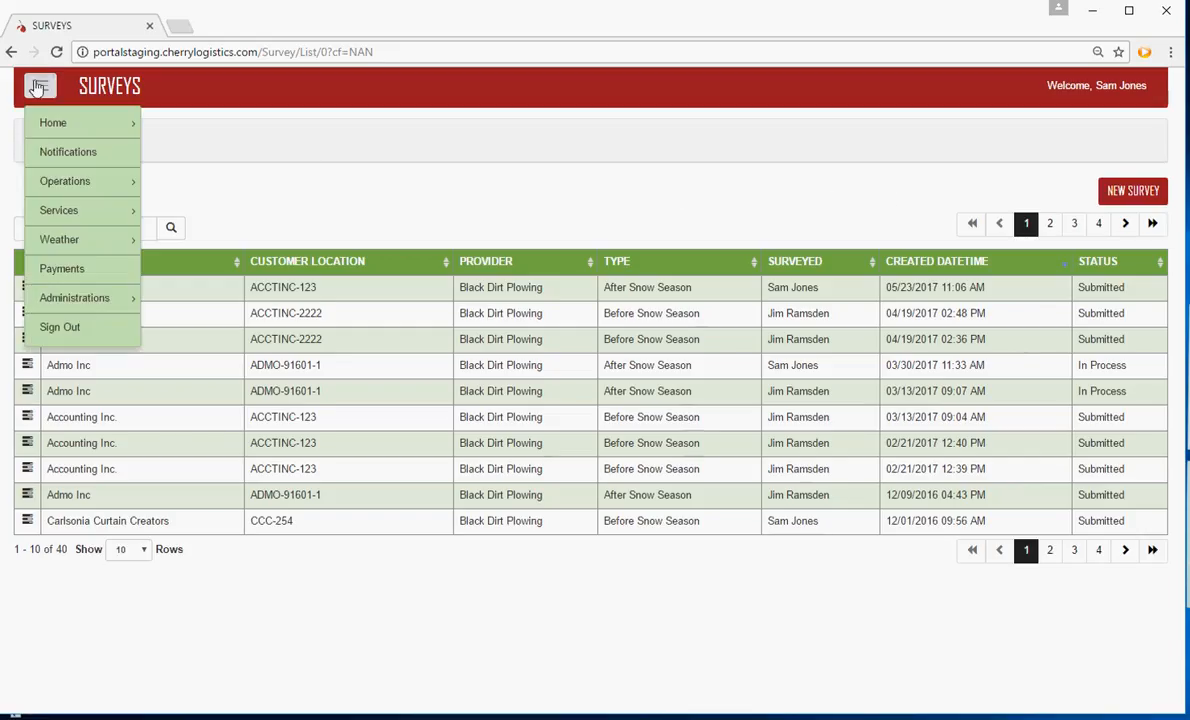
pyautogui.click(52, 329)
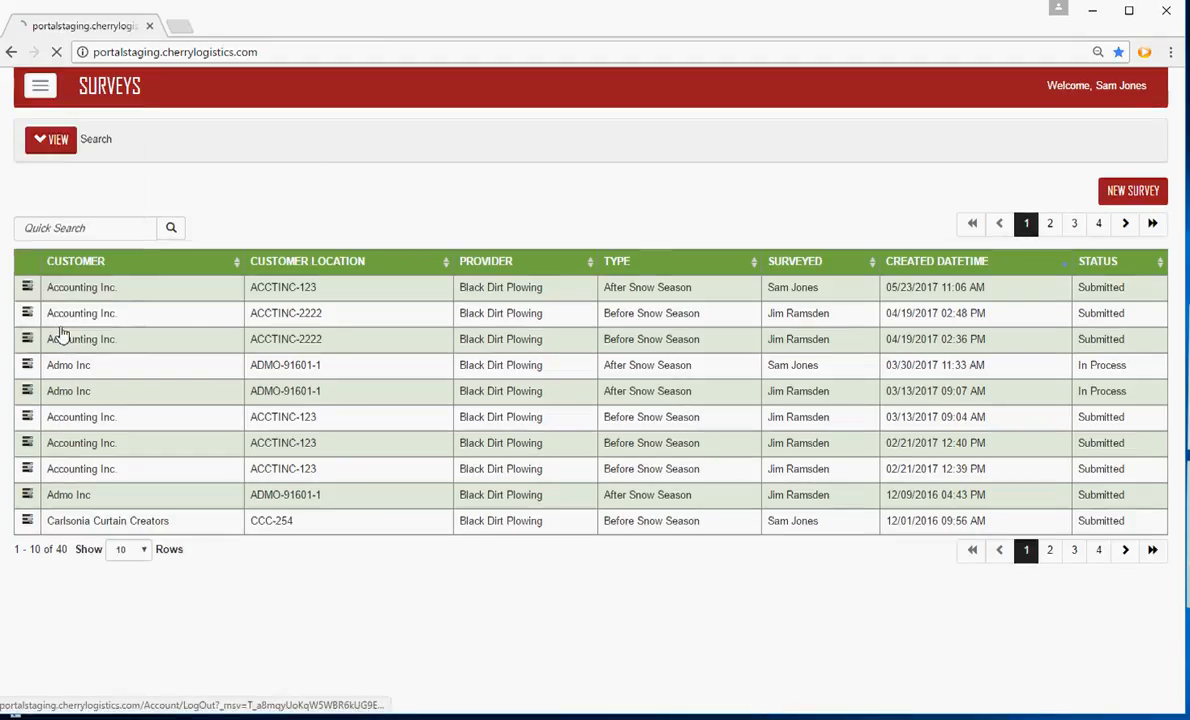